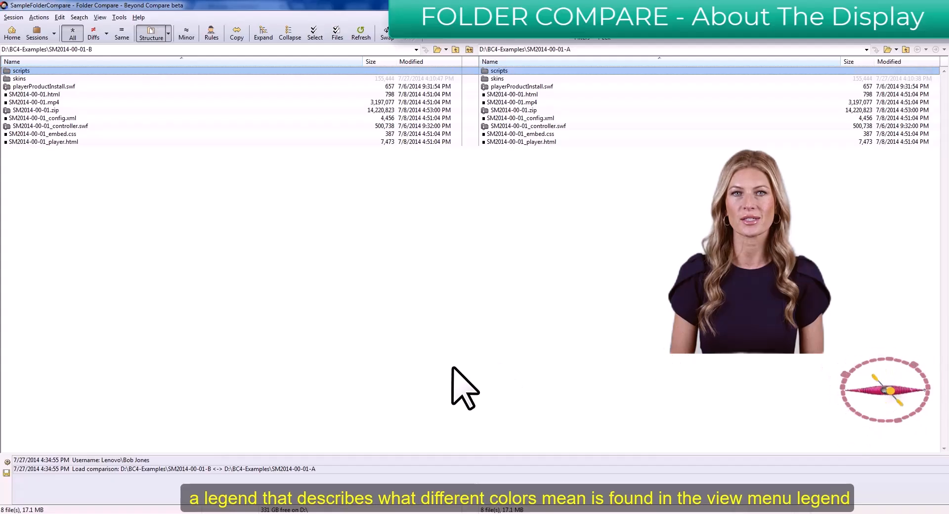
- Consult the colour legend to see what each file and folder colour in the comparison means
left_click(97, 18)
left_click(115, 244)
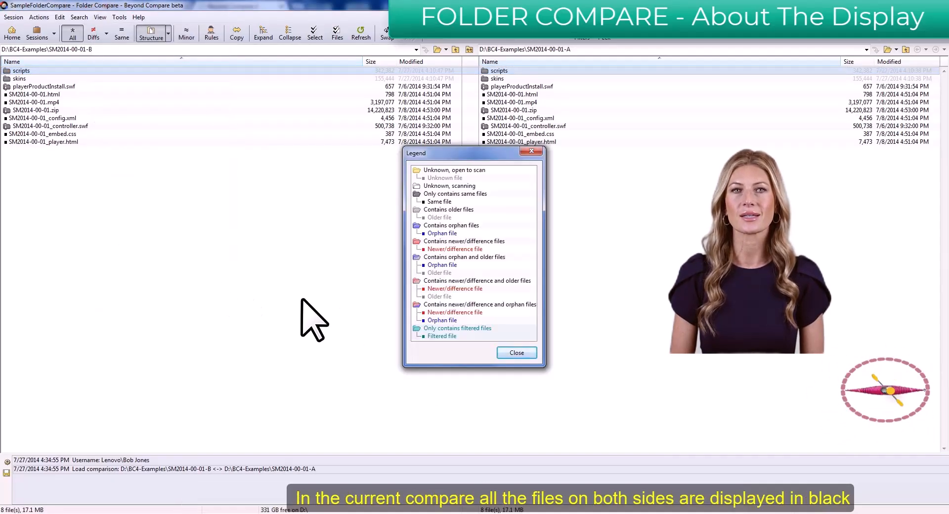
left_click_drag(489, 151, 479, 183)
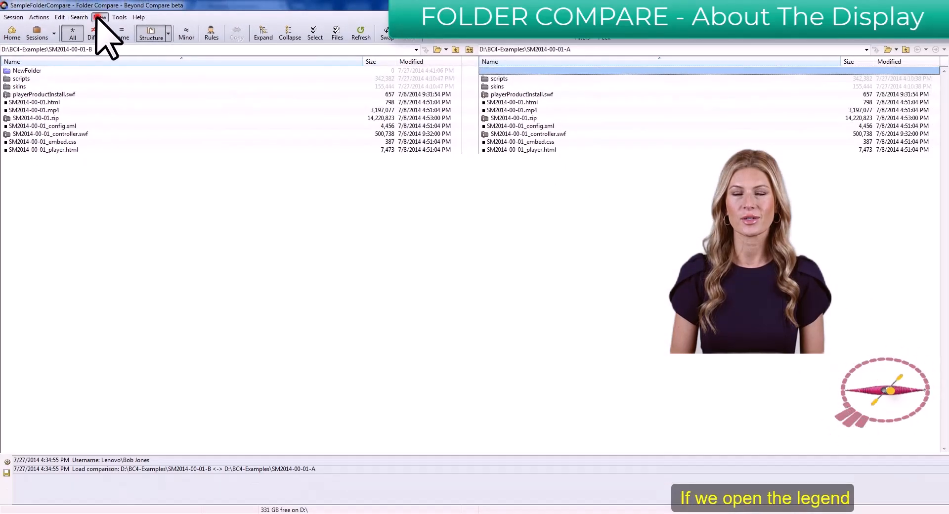
left_click(100, 17)
left_click(127, 241)
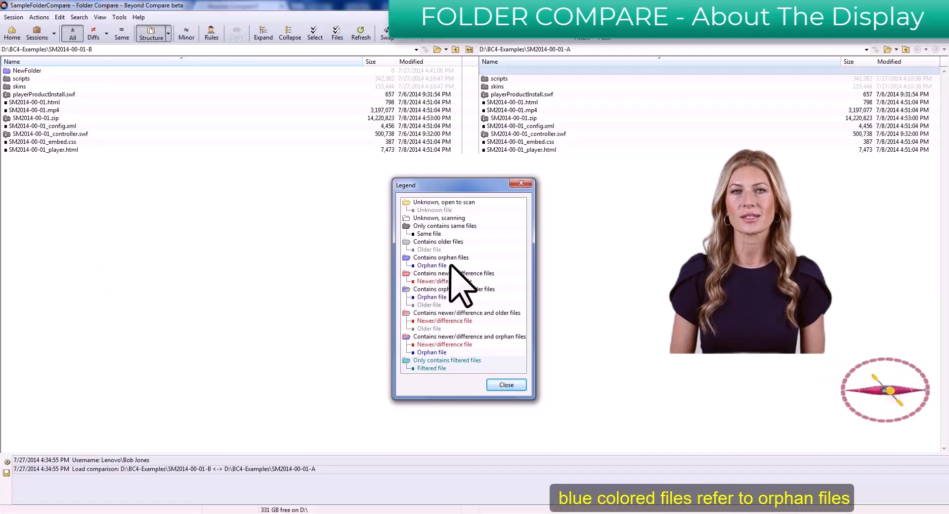
left_click(511, 386)
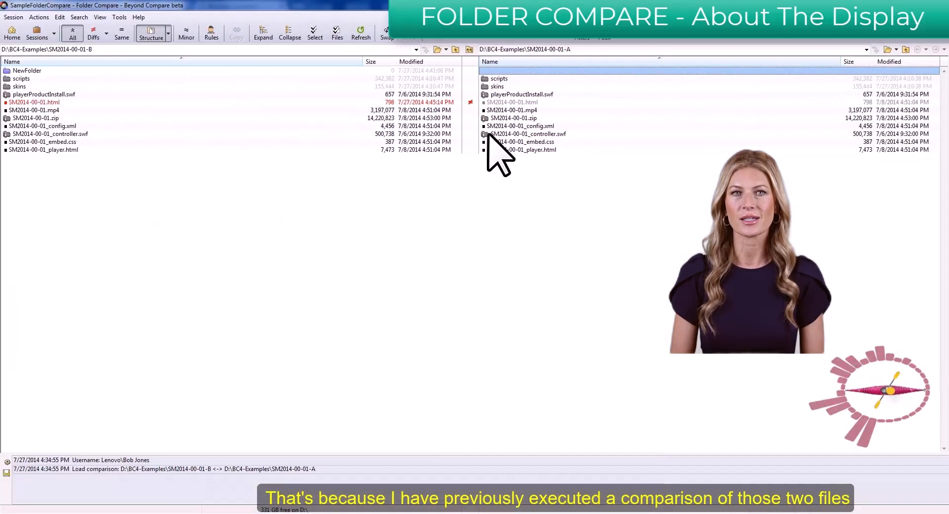
- View the differences between the two versions of SM2014-00-01.html and return to the folder comparison
double_click(470, 102)
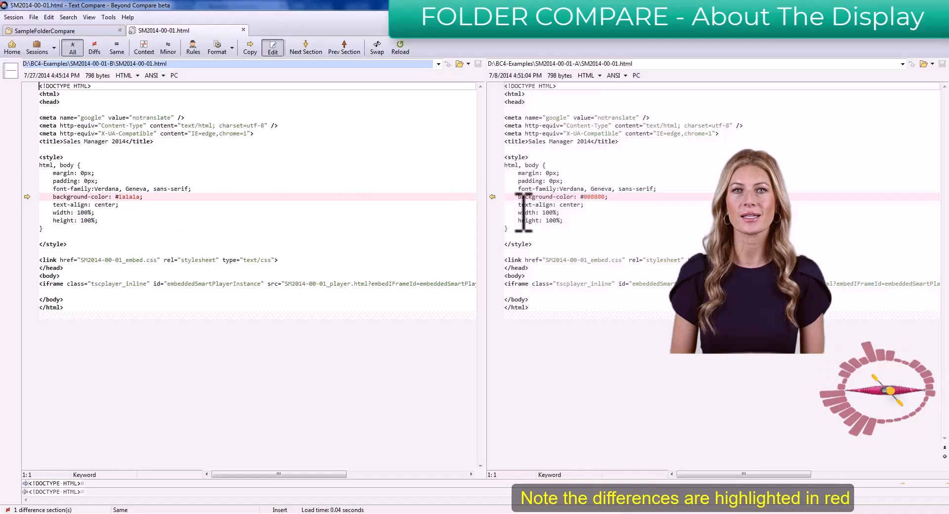
left_click(244, 29)
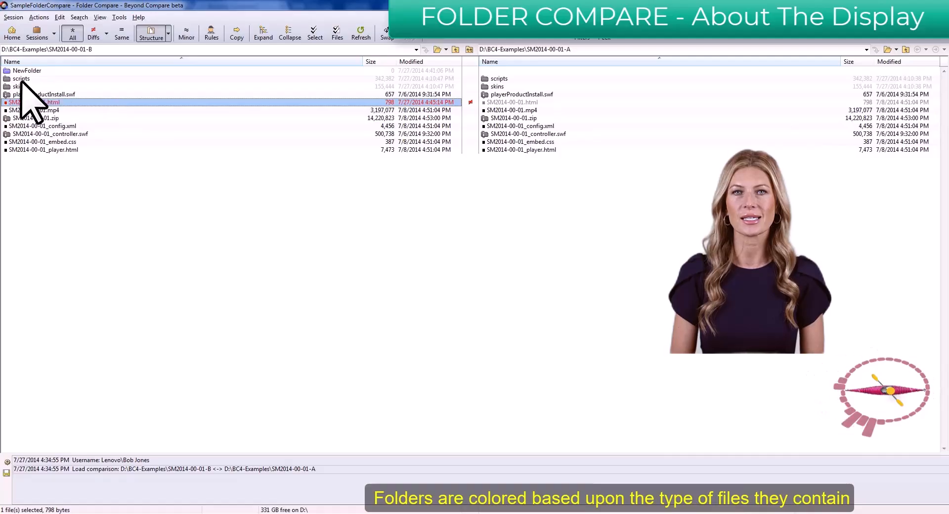
key("Tab")
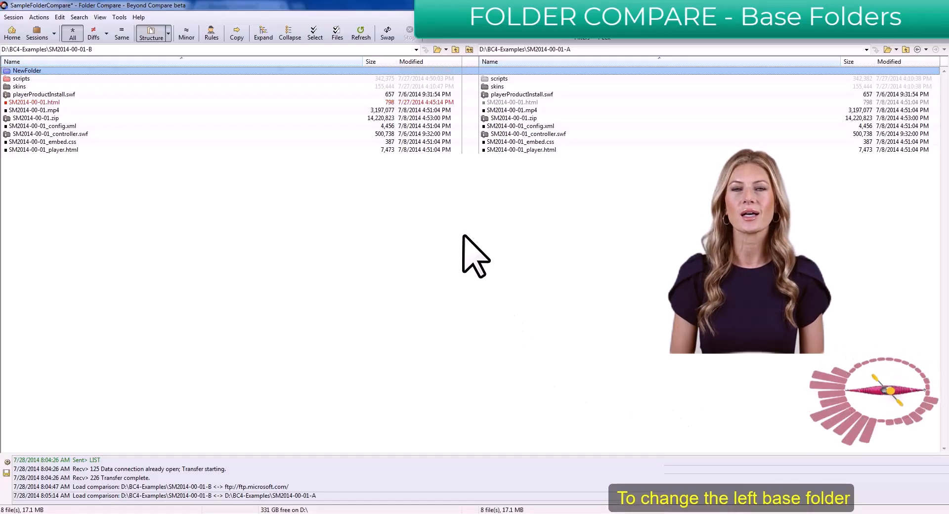
- Change the left base folder to the BC4.zip archive inside D:\BC4-Examples
left_click(436, 49)
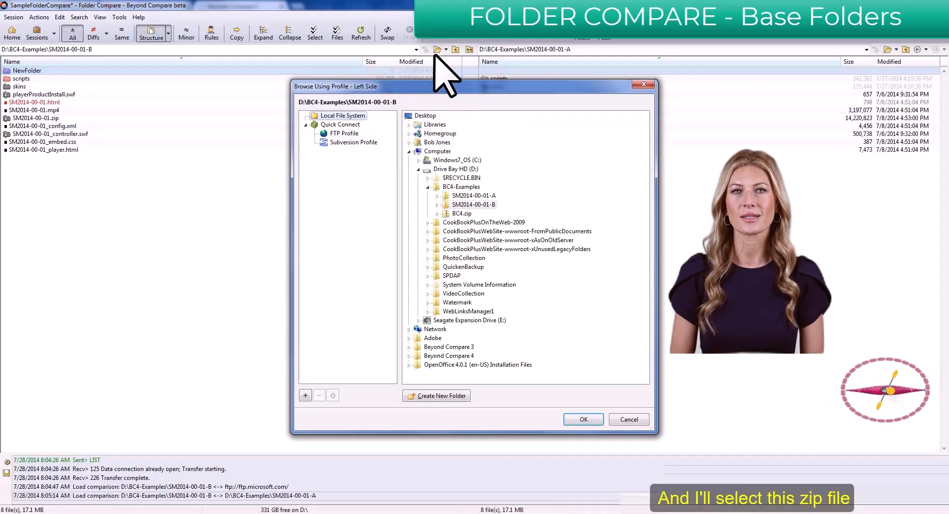
left_click(454, 213)
left_click(583, 419)
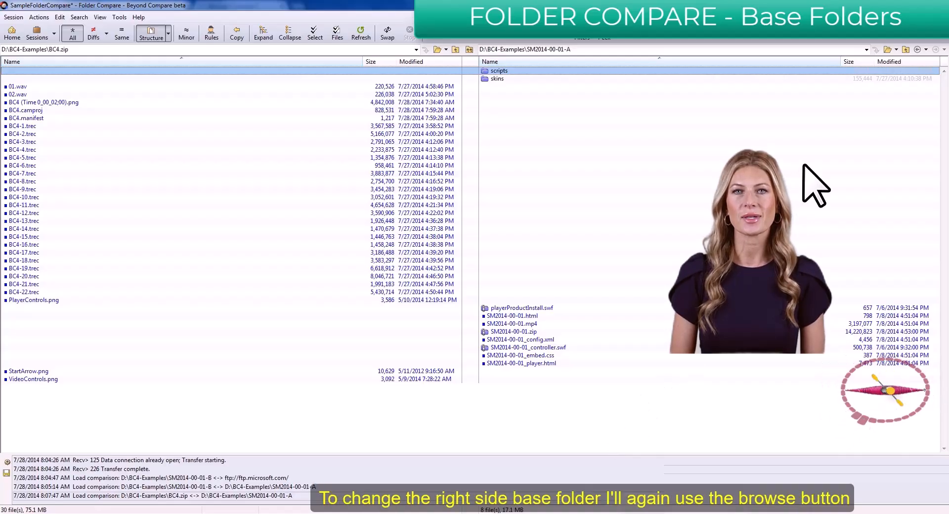
- Change the right base folder to an FTP profile location with host ftp.microsoft.com
left_click(888, 49)
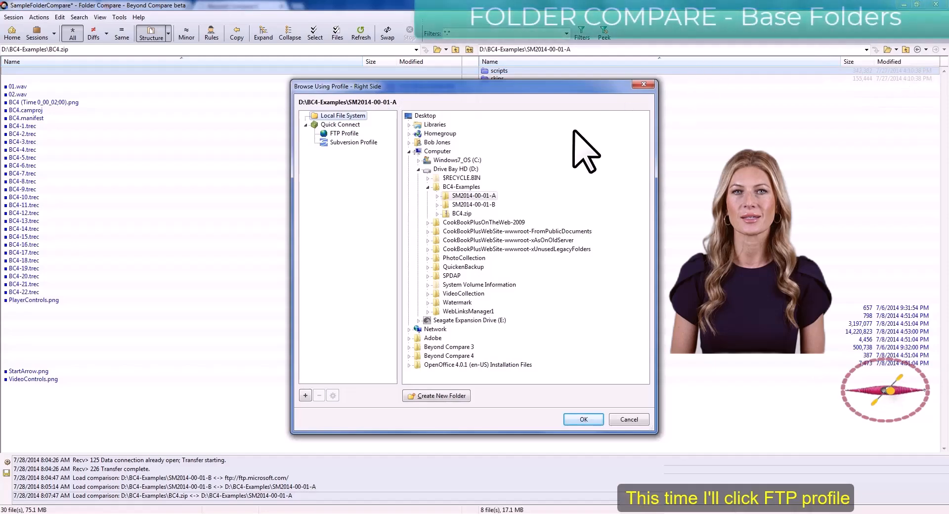
left_click(322, 133)
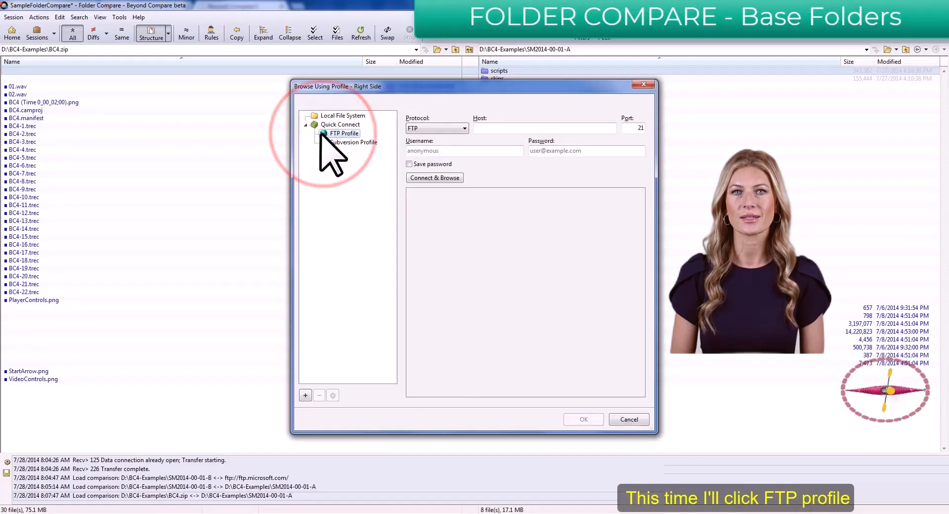
left_click(516, 126)
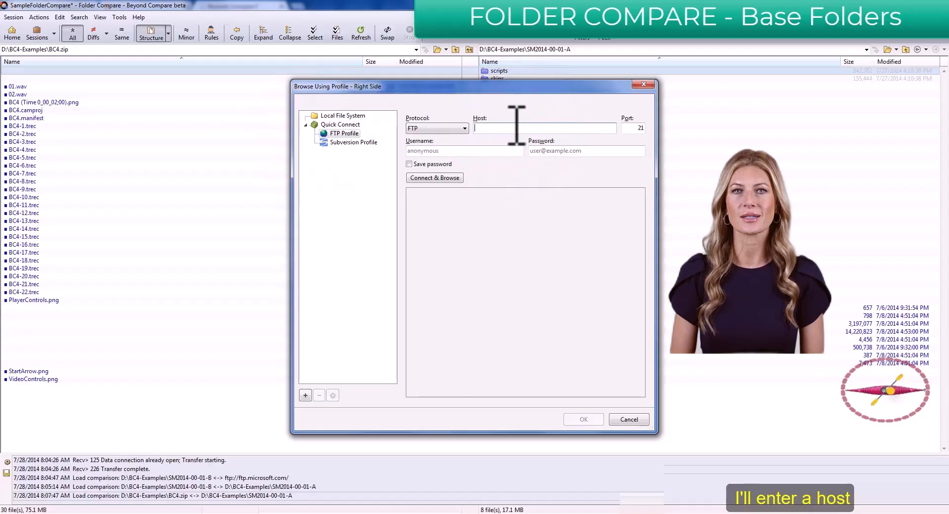
type("ftp.microsoft.com")
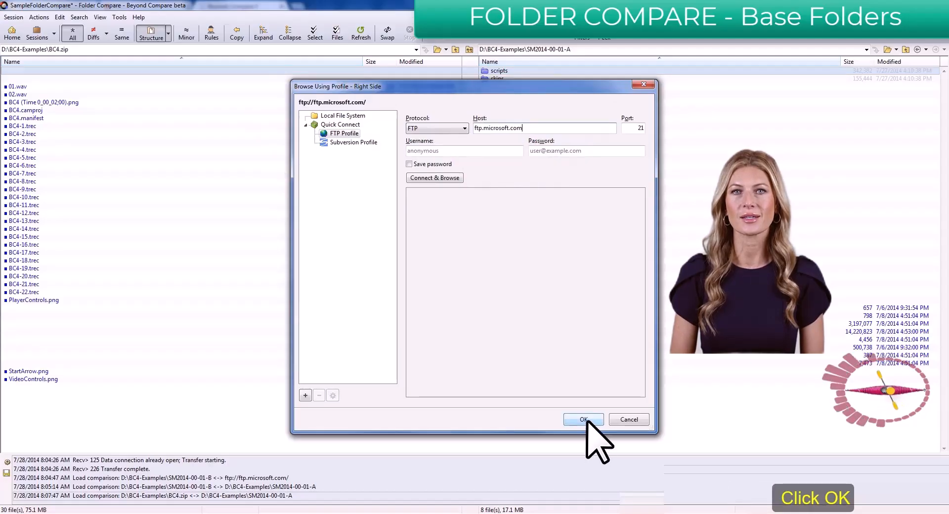
left_click(585, 420)
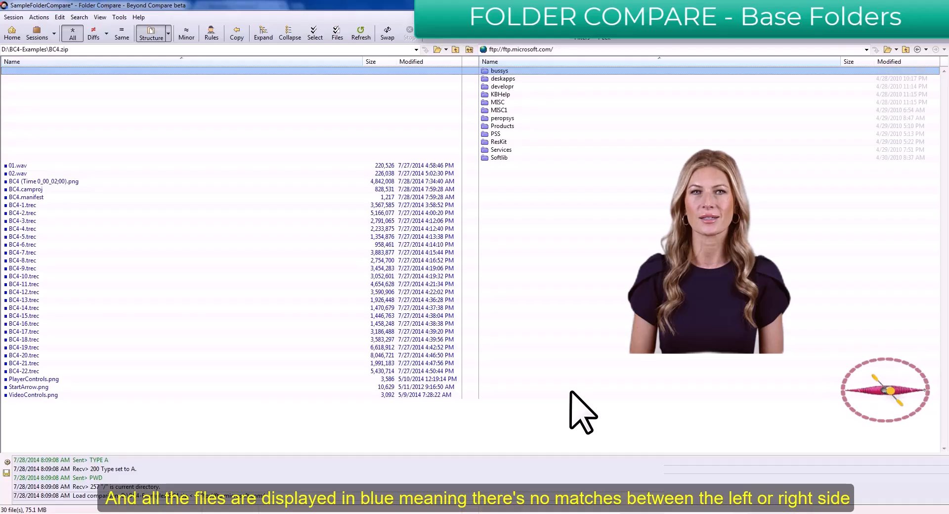
- Load SM2014-00-01-A as the right and SM2014-00-01-B as the left base folder again, and swap the two sides
left_click(866, 49)
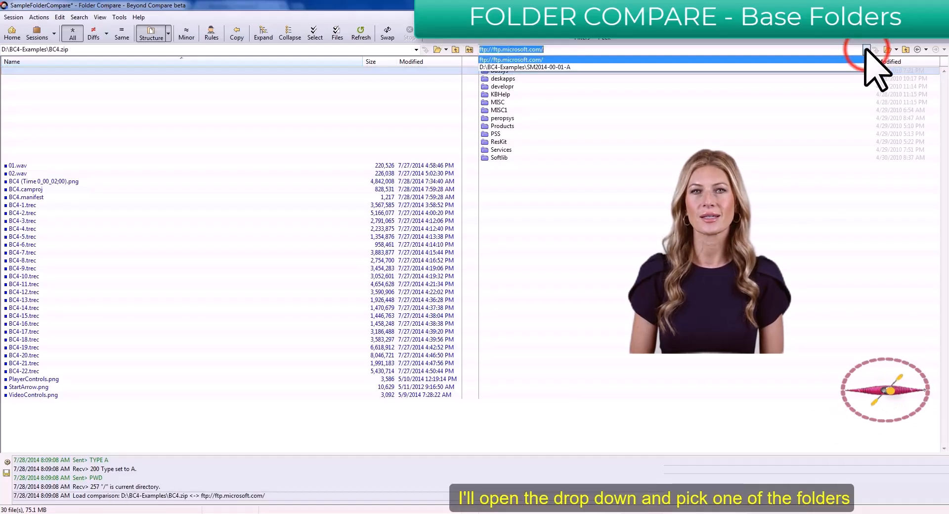
left_click(558, 67)
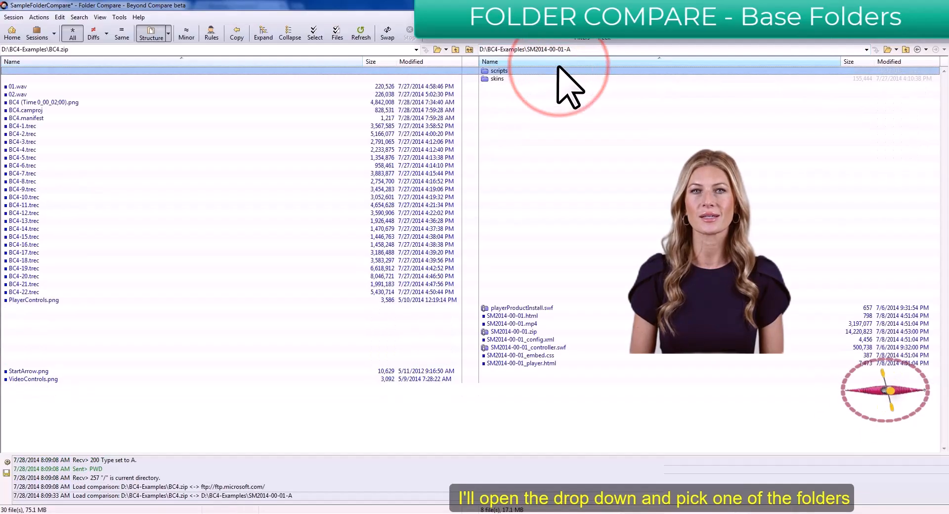
left_click(416, 49)
left_click(360, 70)
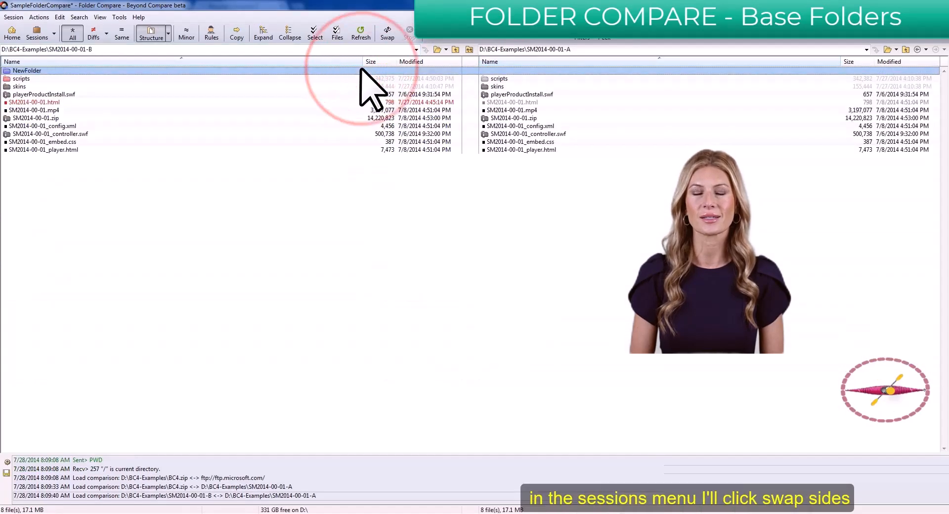
left_click(18, 17)
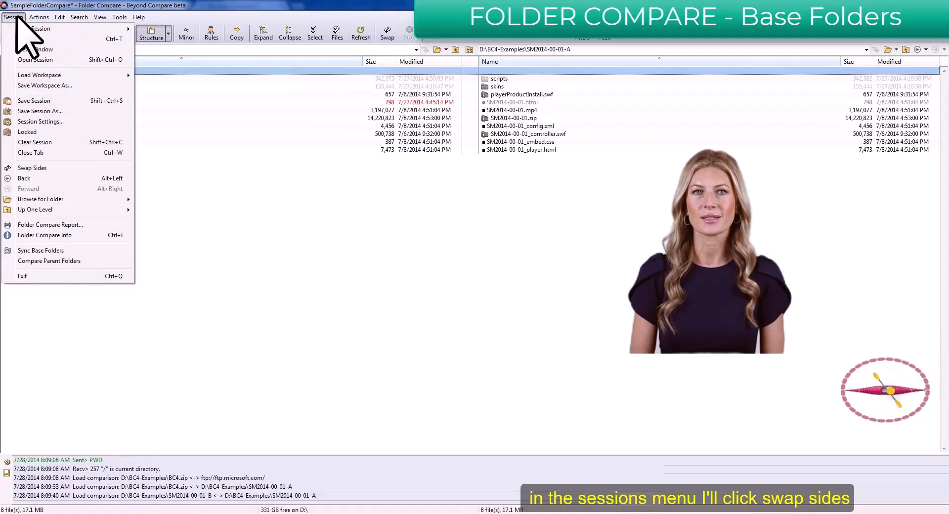
left_click(35, 168)
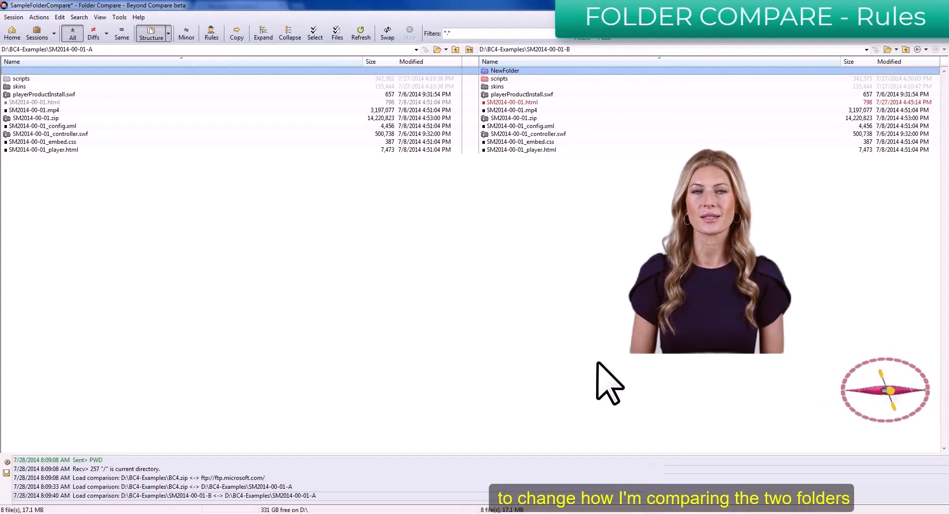
- Enable Compare contents in the session's comparison rules and apply the setting to this view
left_click(211, 32)
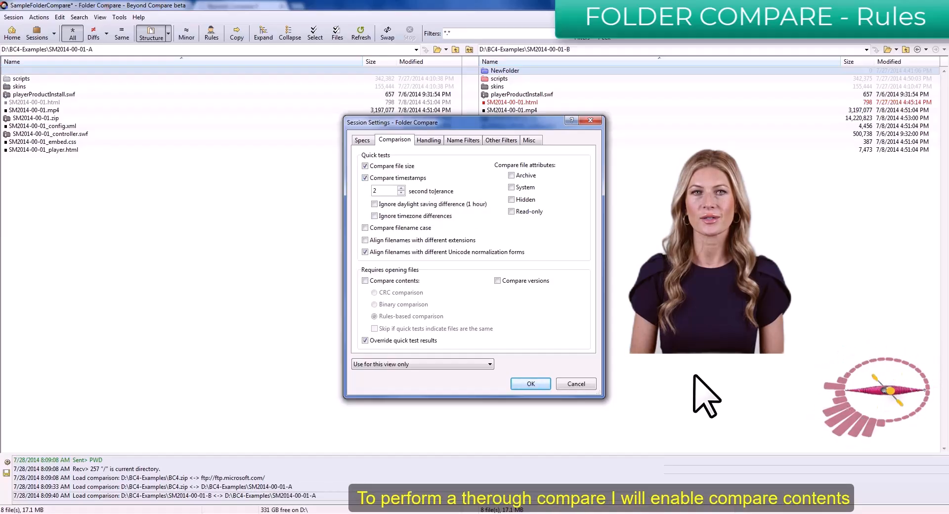
left_click(365, 280)
left_click(530, 384)
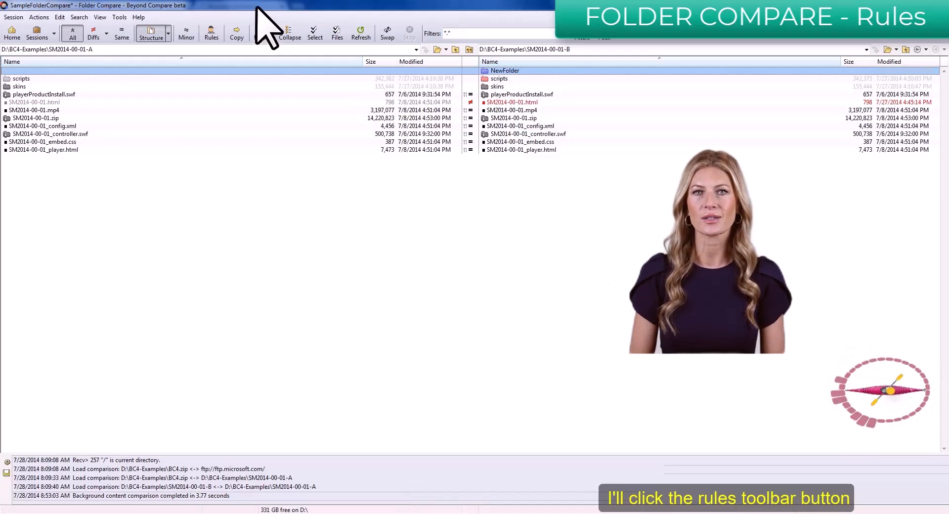
- Enable expanding subfolders on session load, limited to subfolders with differences, and run a full refresh of the comparison
left_click(211, 32)
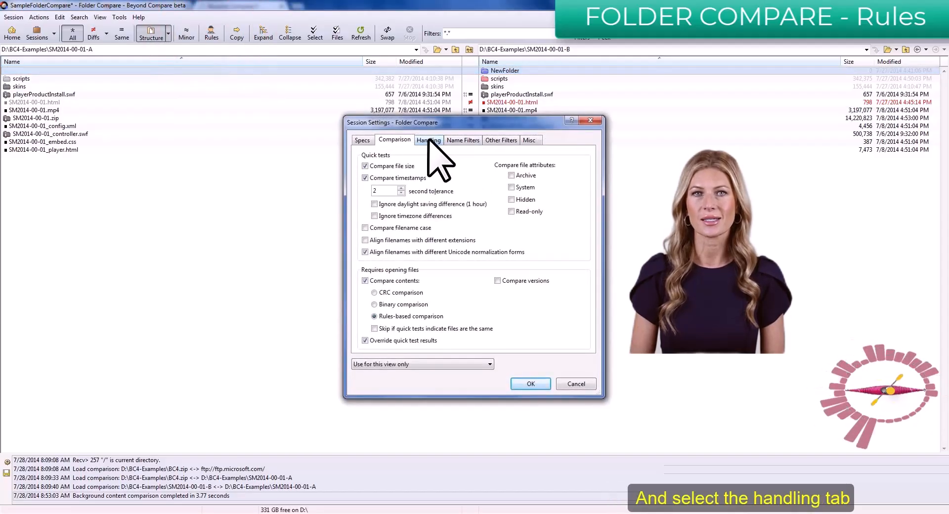
left_click(428, 140)
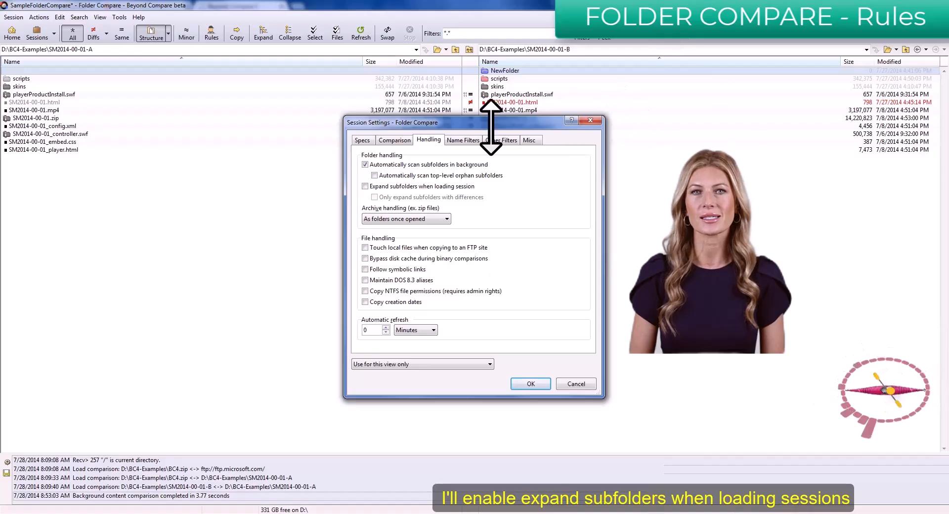
left_click(365, 186)
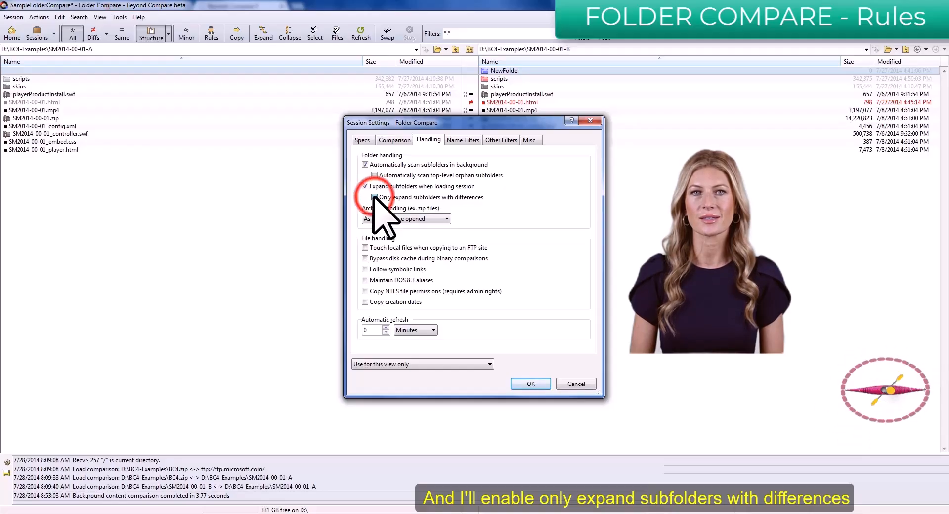
left_click(374, 197)
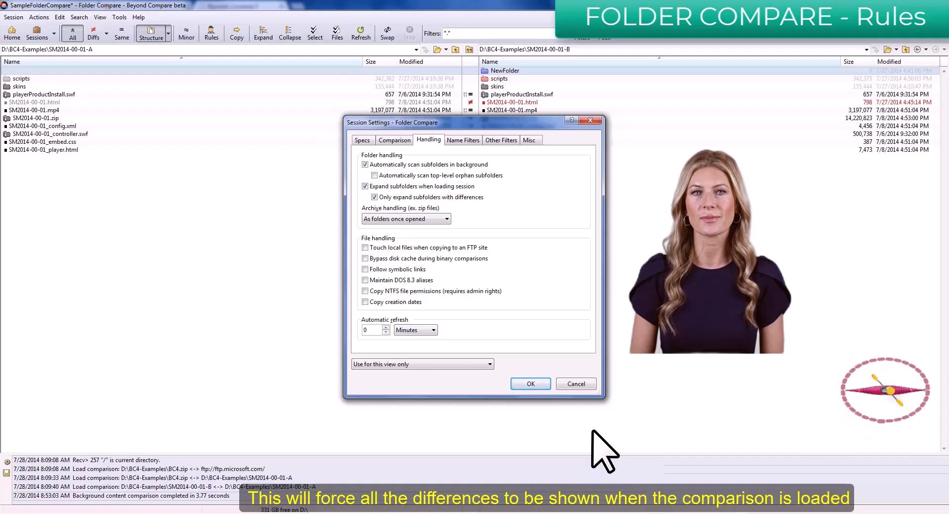
left_click(531, 384)
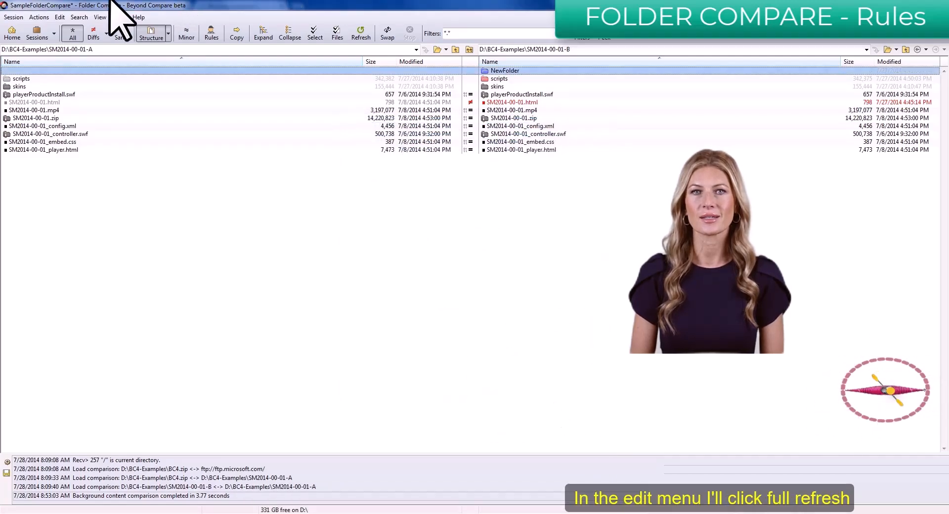
left_click(59, 17)
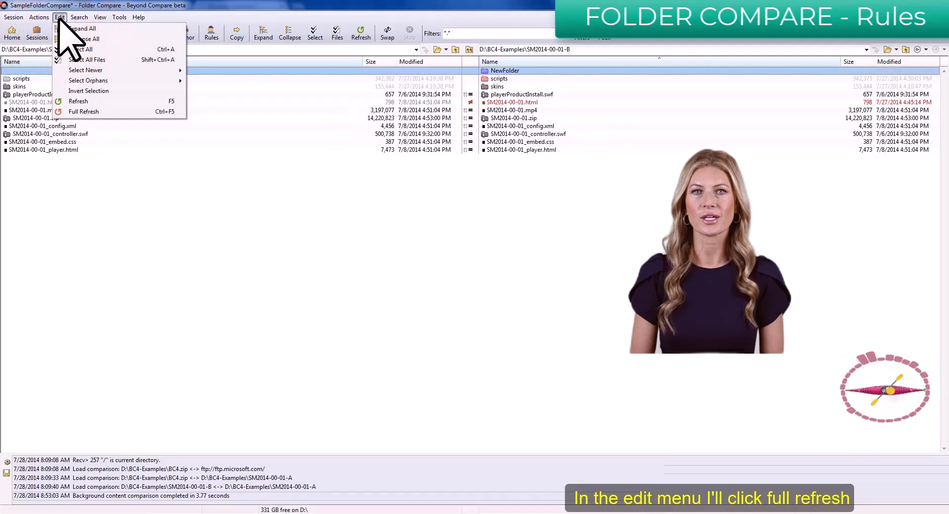
left_click(87, 112)
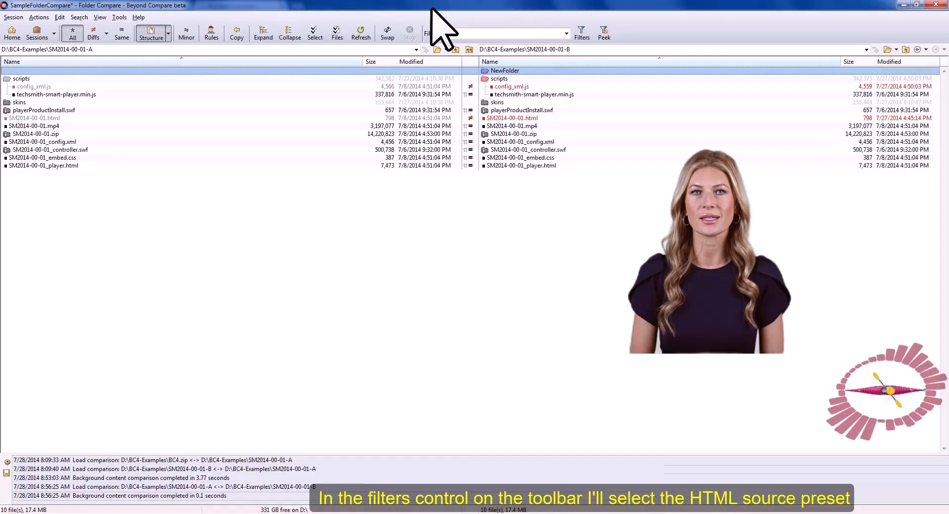
- Filter the comparison with the HTML source file preset
left_click(566, 33)
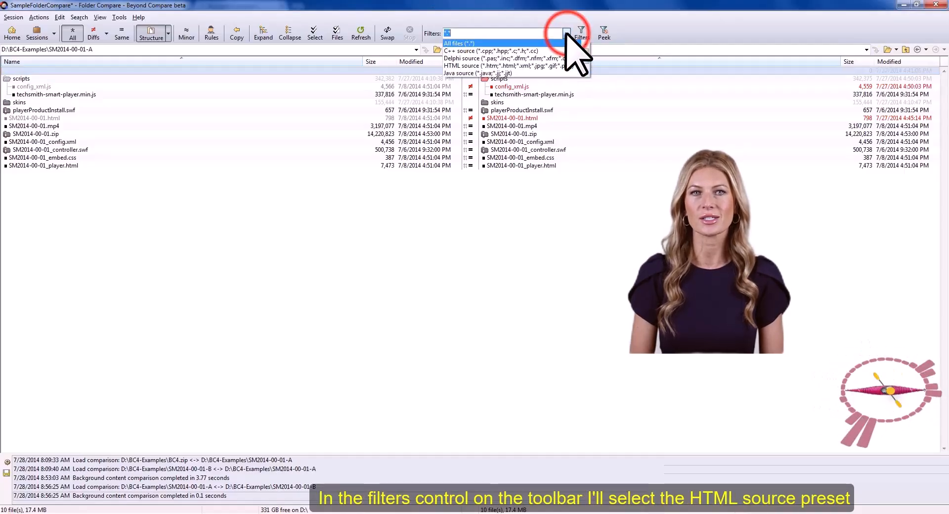
left_click(543, 66)
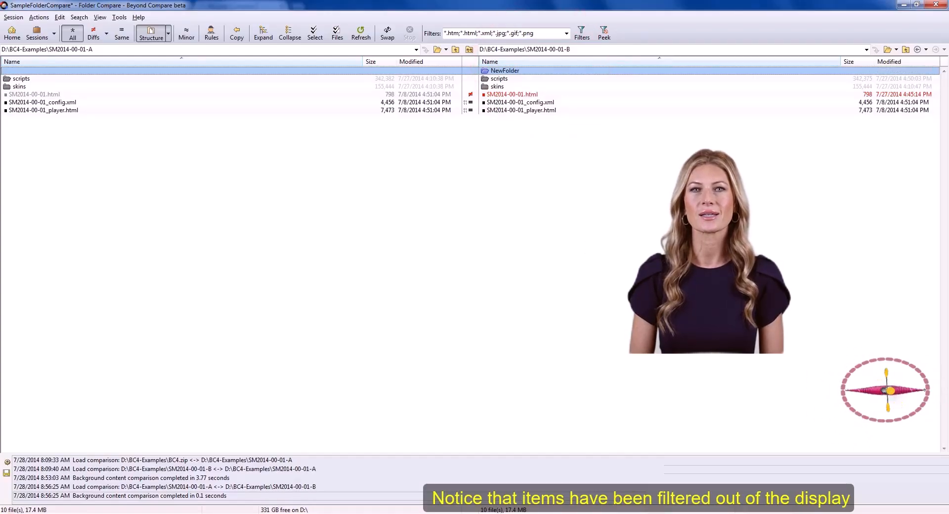
- Clear the session's name filters and exclude *.html files for this view only
left_click(581, 32)
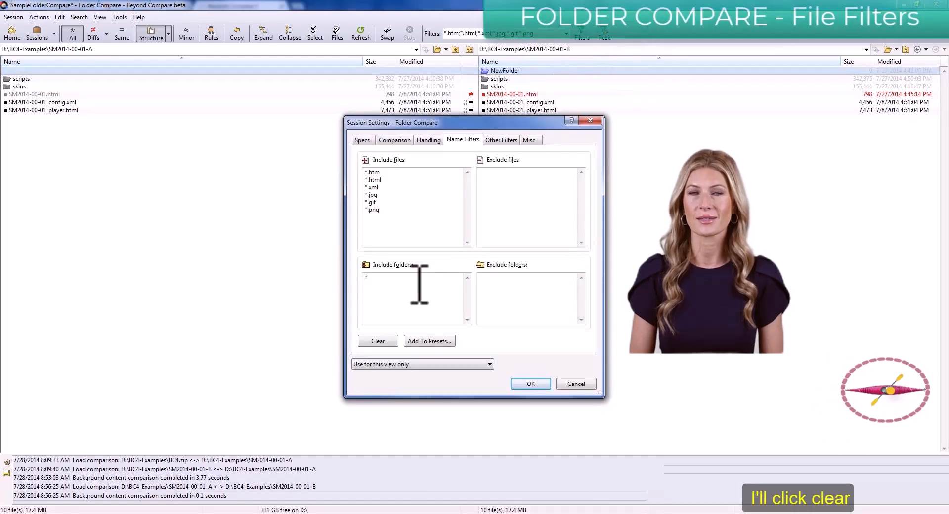
left_click(383, 341)
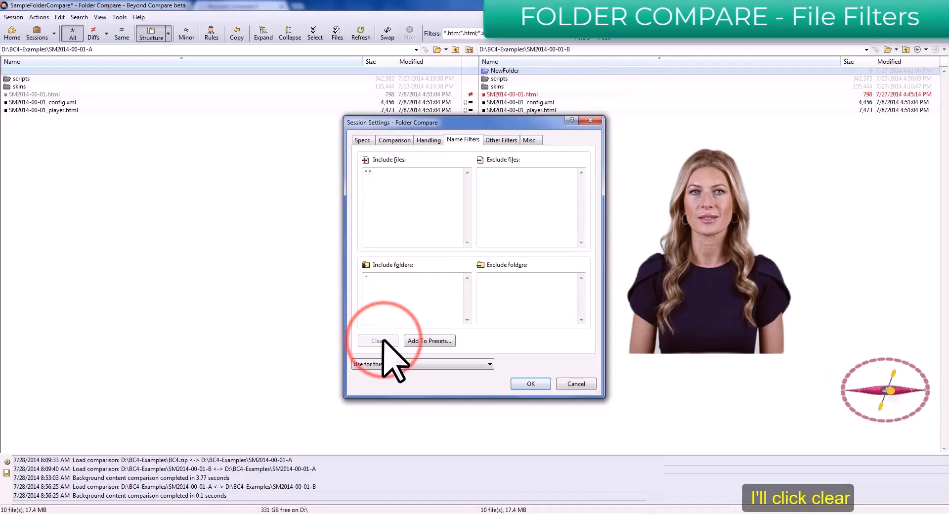
left_click(495, 180)
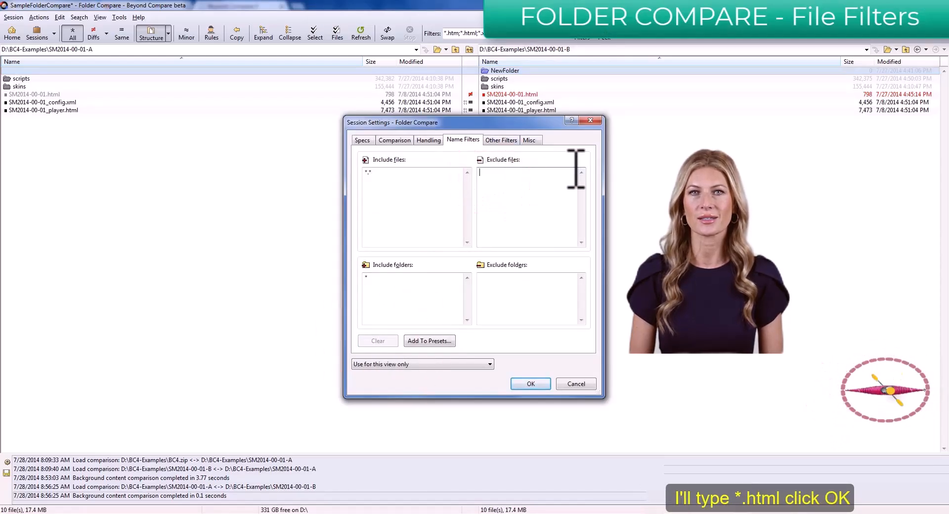
type("*")
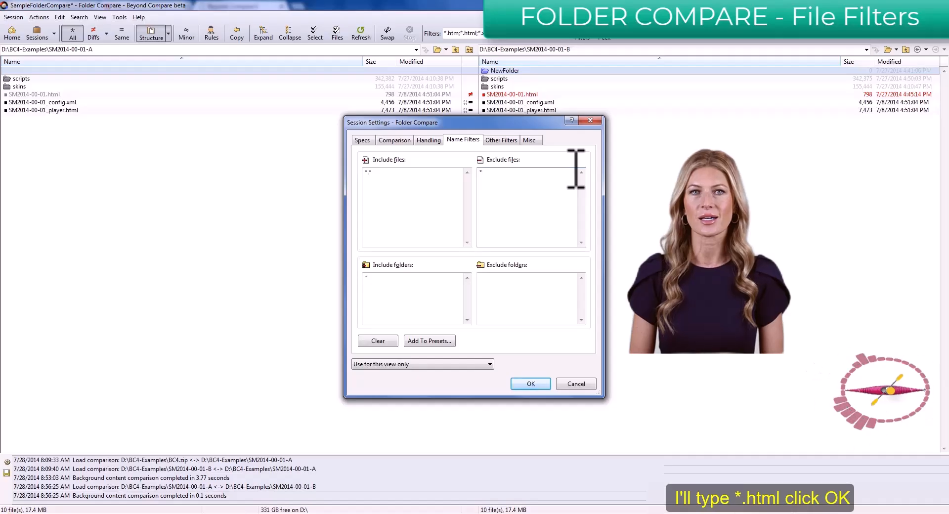
type(".html")
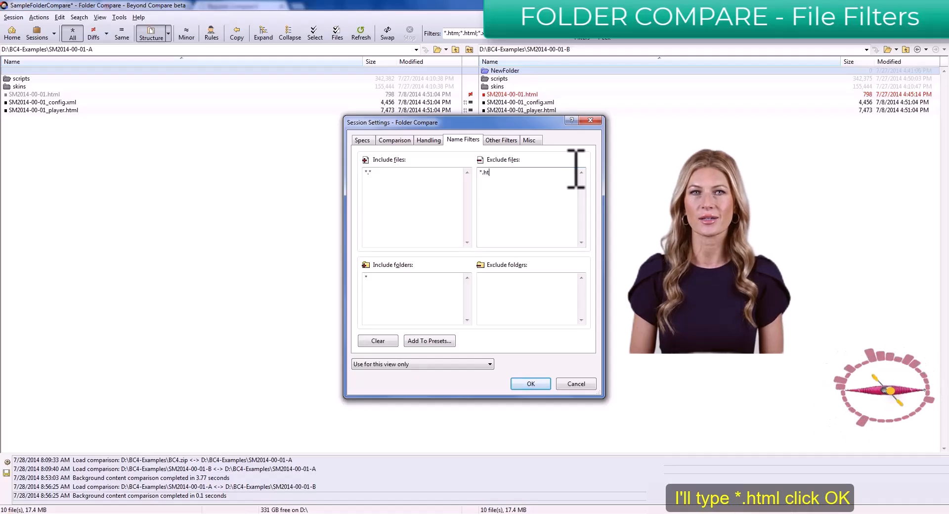
left_click(538, 384)
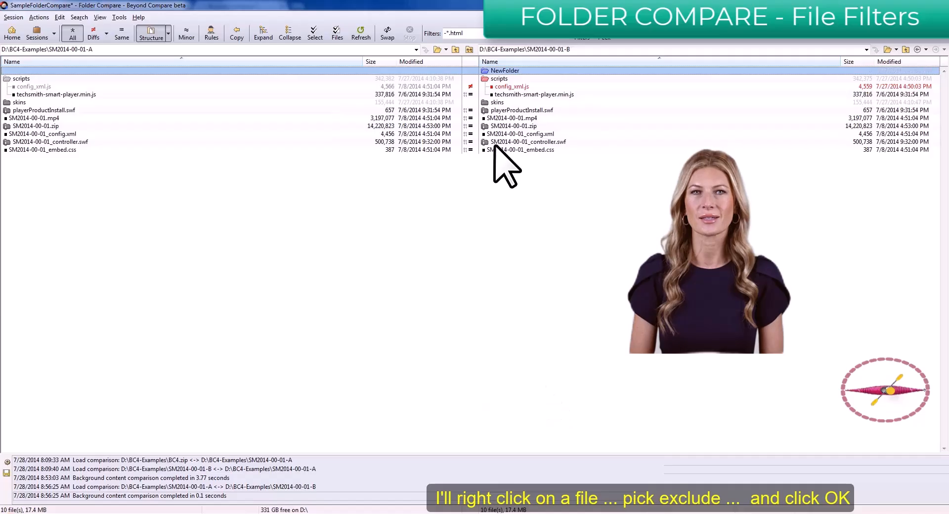
- Exclude the selected filename SM2014-00-01.zip from the session
right_click(502, 126)
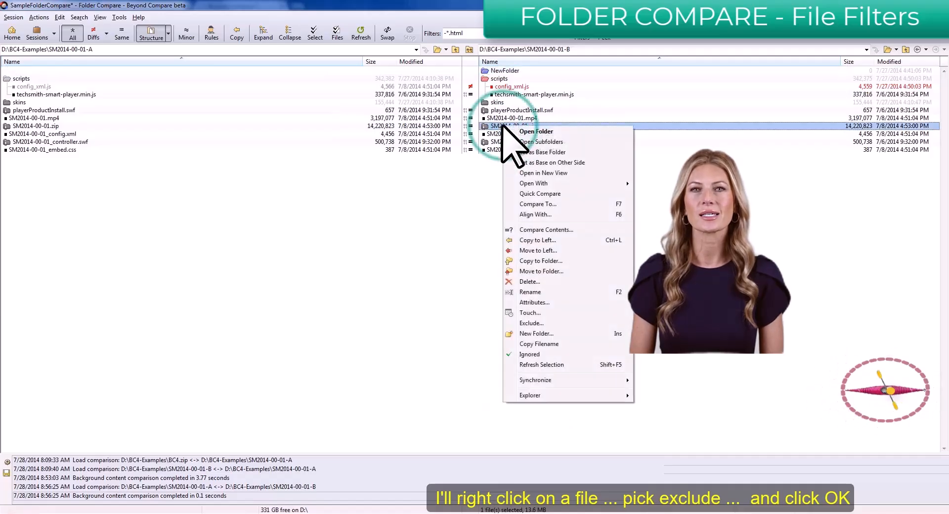
left_click(528, 324)
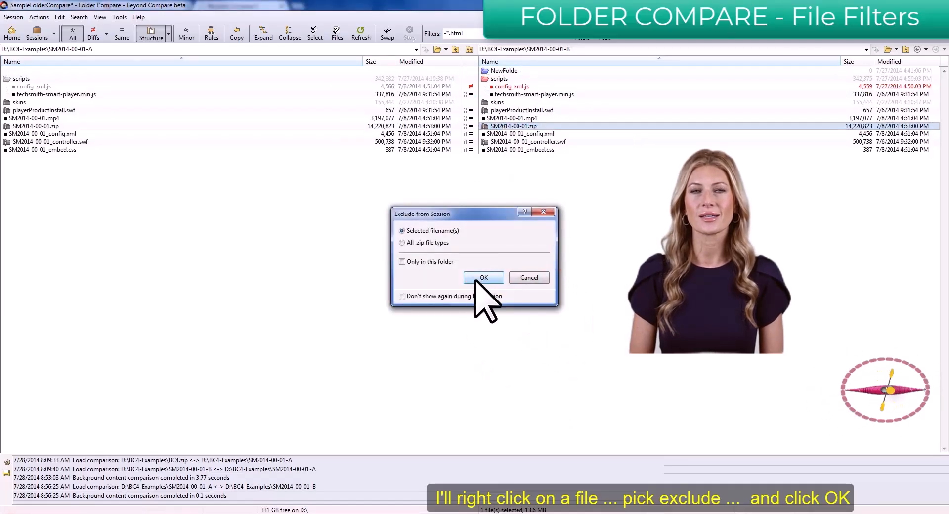
left_click(476, 279)
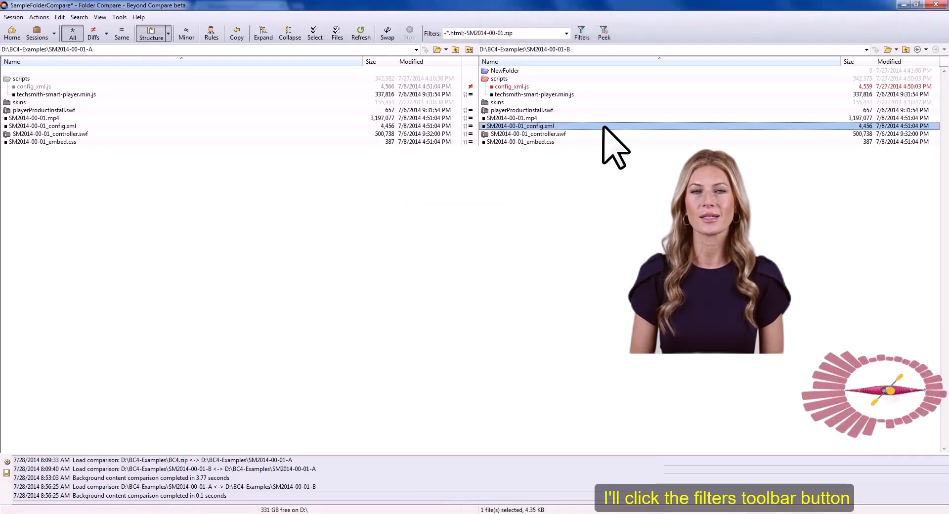
- Add another session filter that excludes files older than 7 days ago, and apply it to this view
left_click(581, 32)
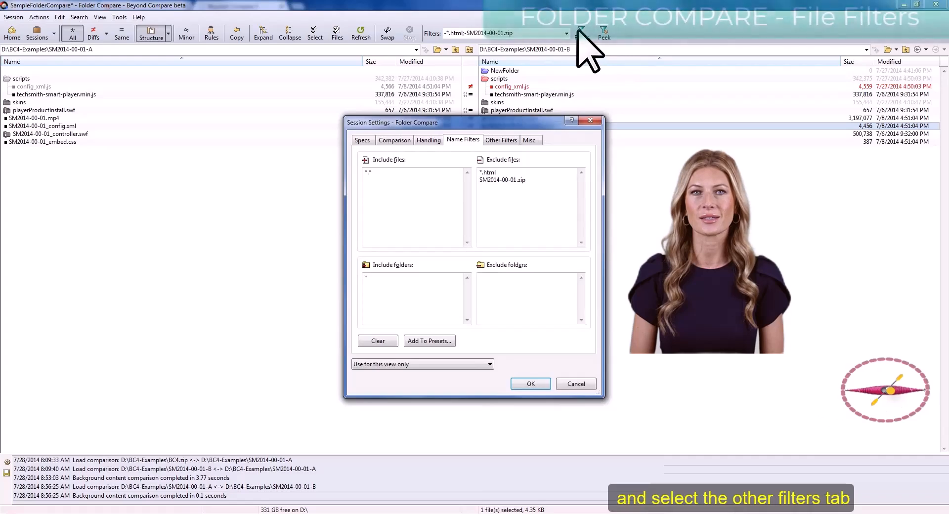
left_click(505, 141)
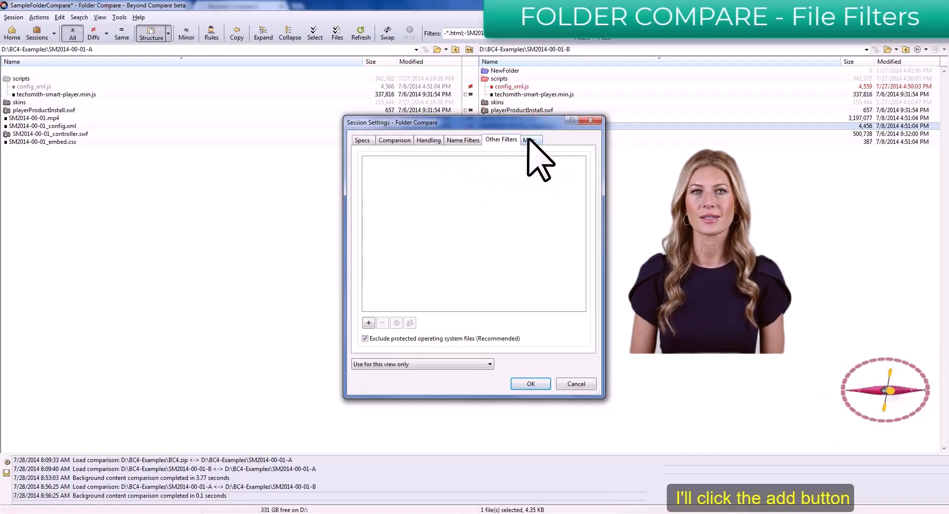
left_click(368, 322)
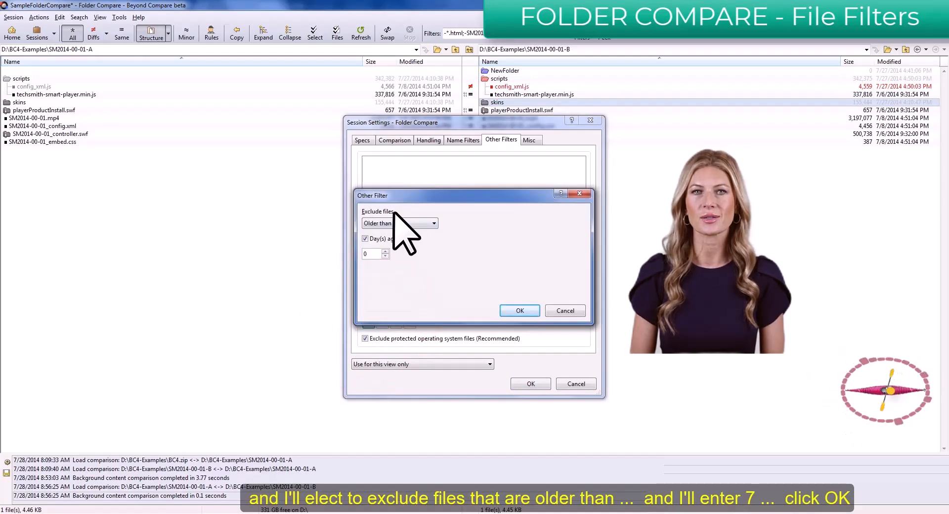
double_click(372, 253)
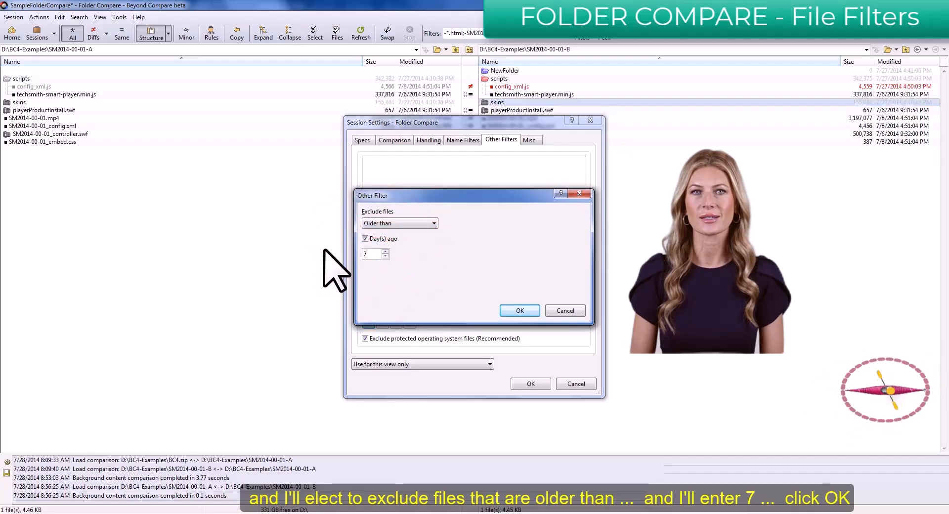
left_click(520, 310)
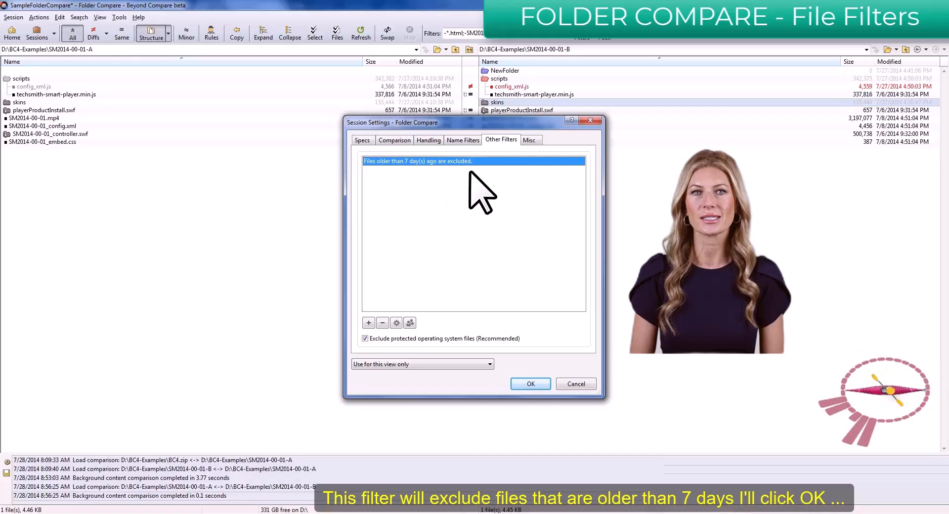
left_click(529, 384)
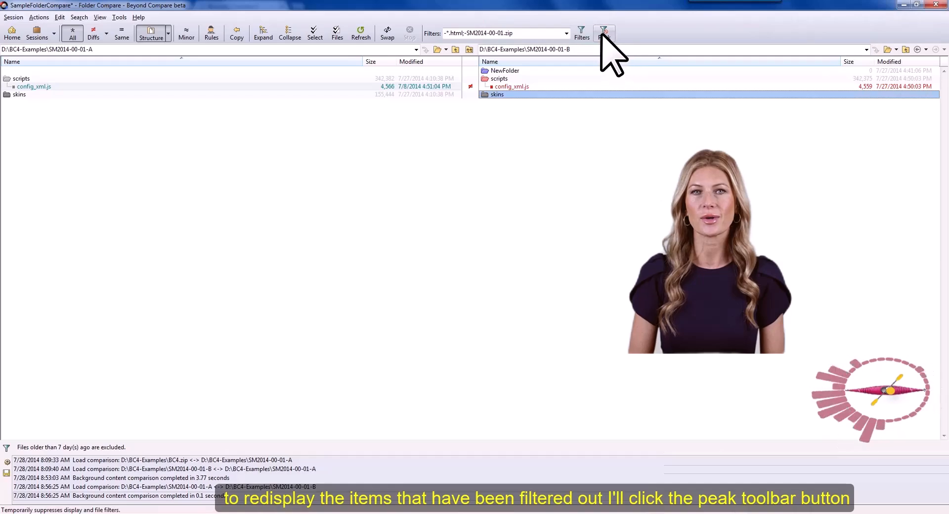
- Temporarily suppress the filters to view the filtered-out items, and hide those items again
left_click(603, 31)
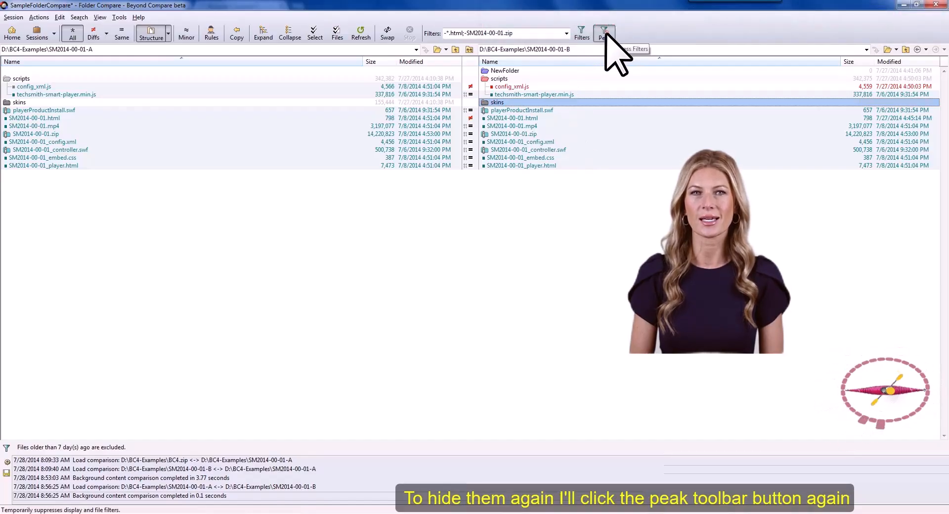
left_click(604, 32)
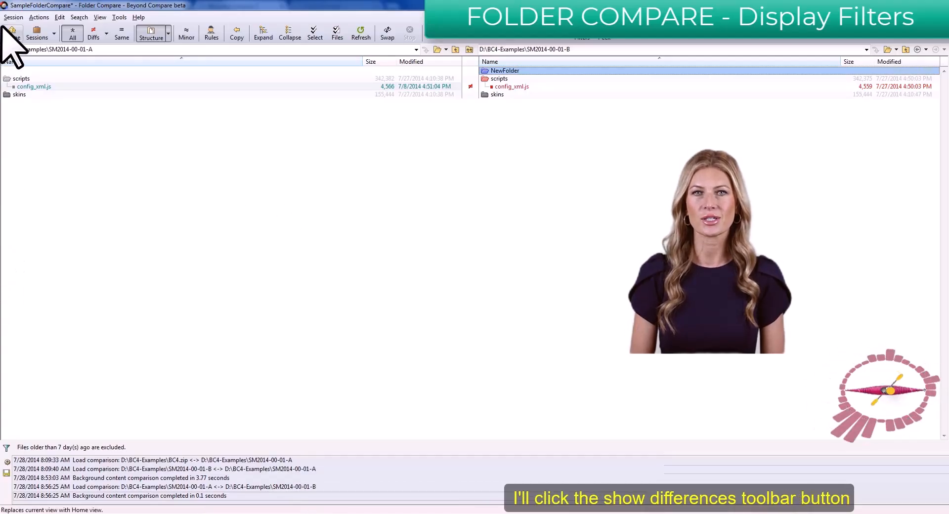
- Limit the comparison display to differences, and switch it to show only orphans
left_click(92, 36)
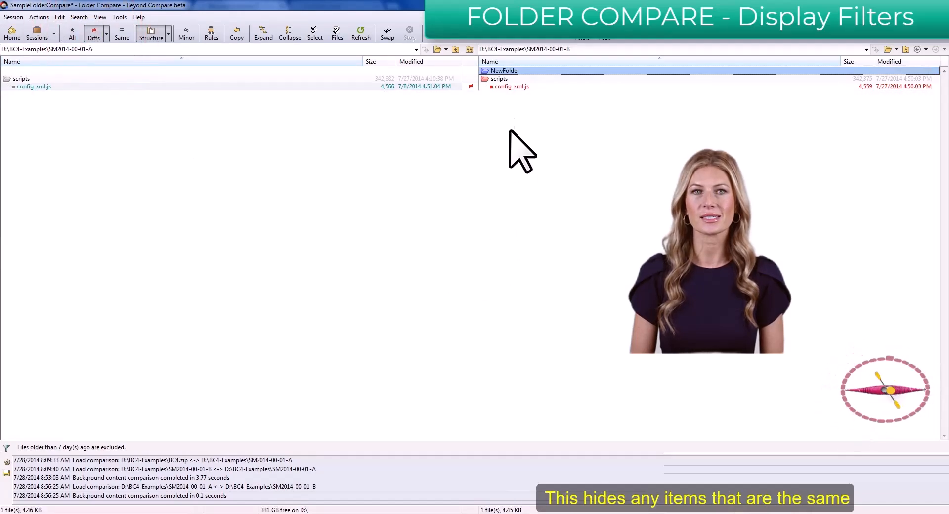
left_click(105, 34)
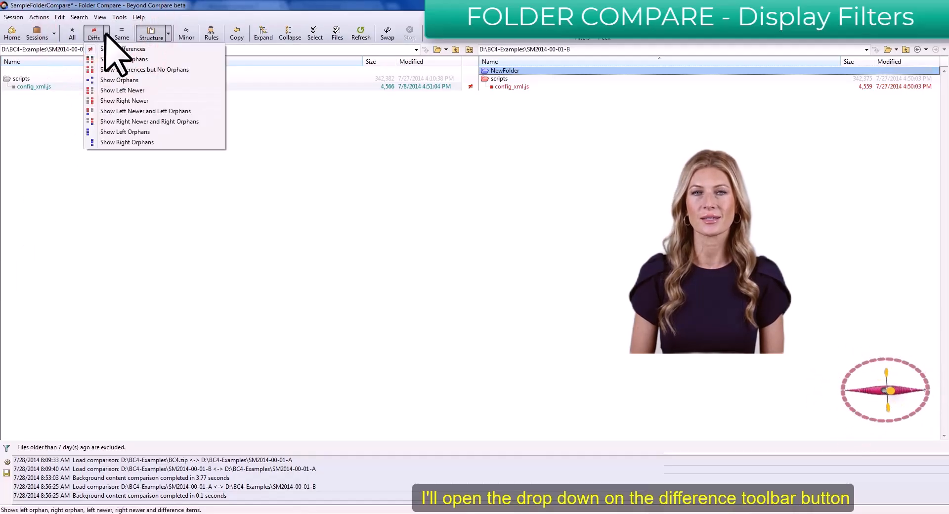
left_click(128, 80)
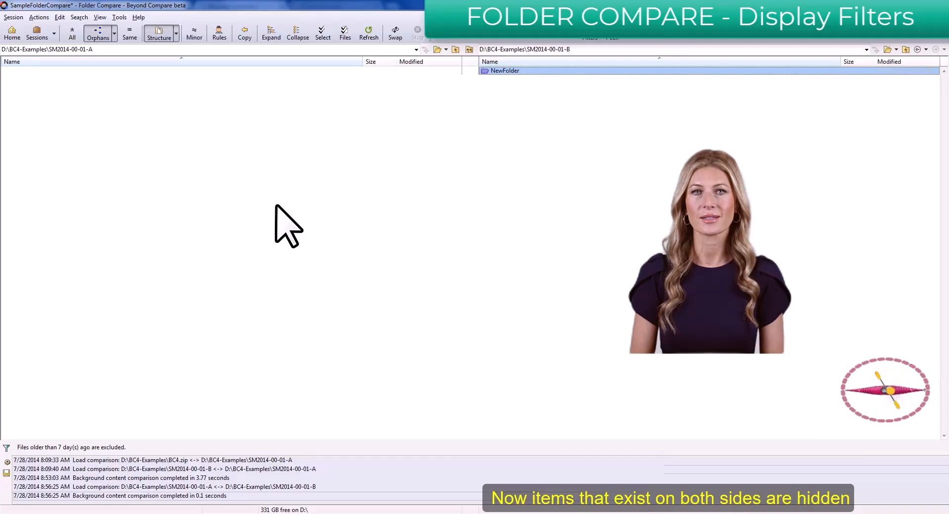
- Set the display filter back to differences and make folders always show
left_click(115, 35)
left_click(127, 54)
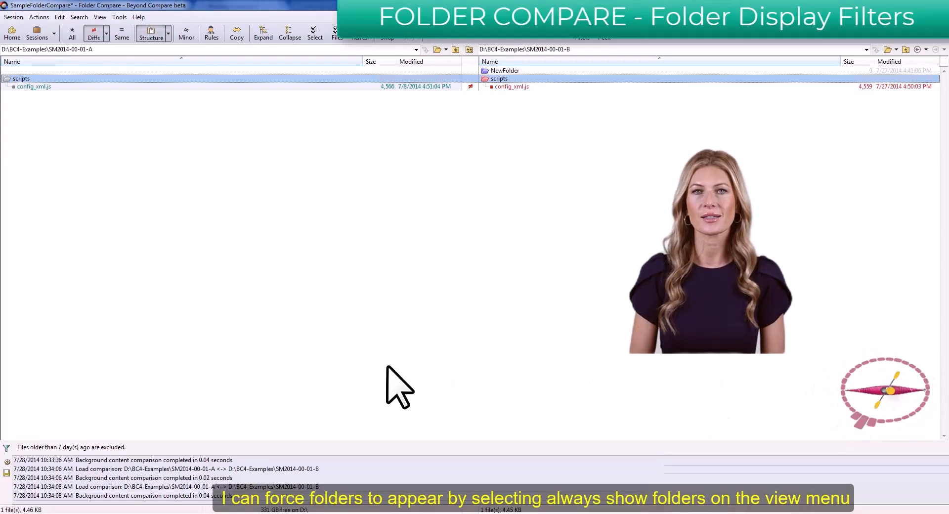
left_click(100, 16)
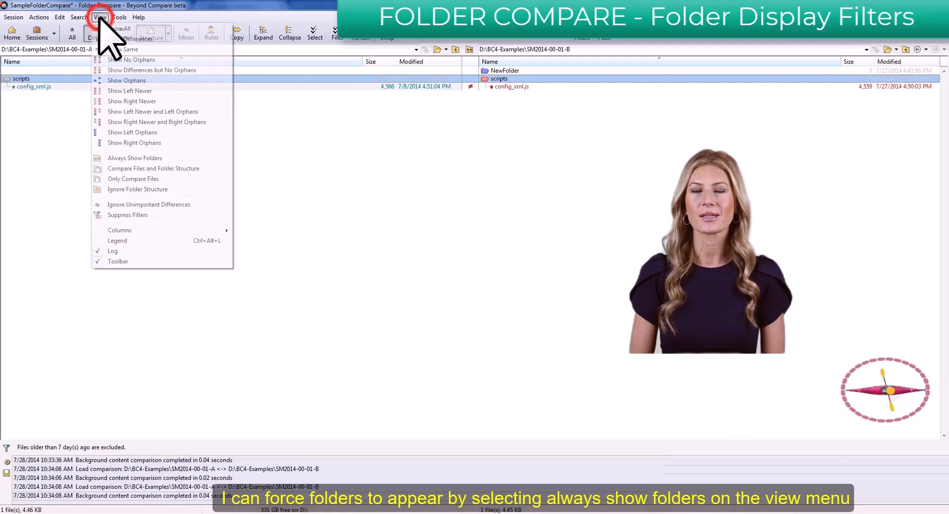
left_click(148, 158)
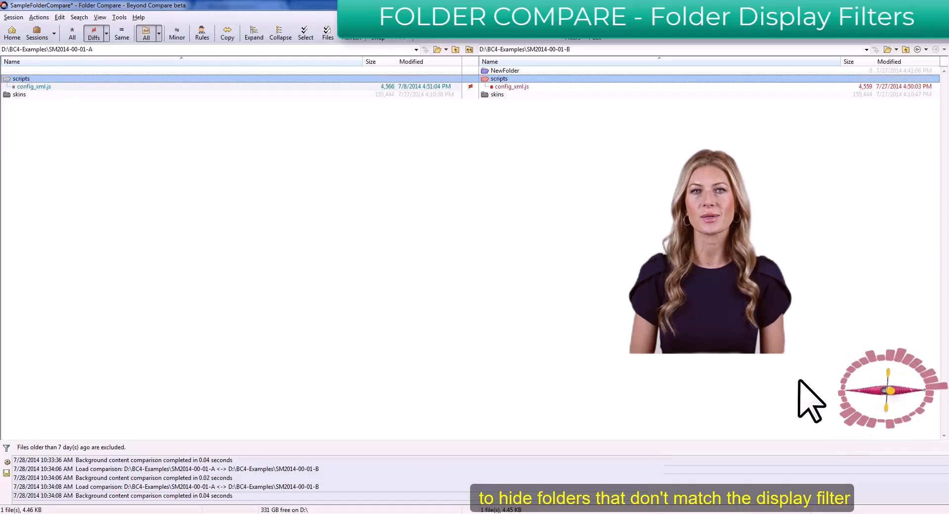
- Set the view to compare files and folder structure, and show only orphans
left_click(100, 18)
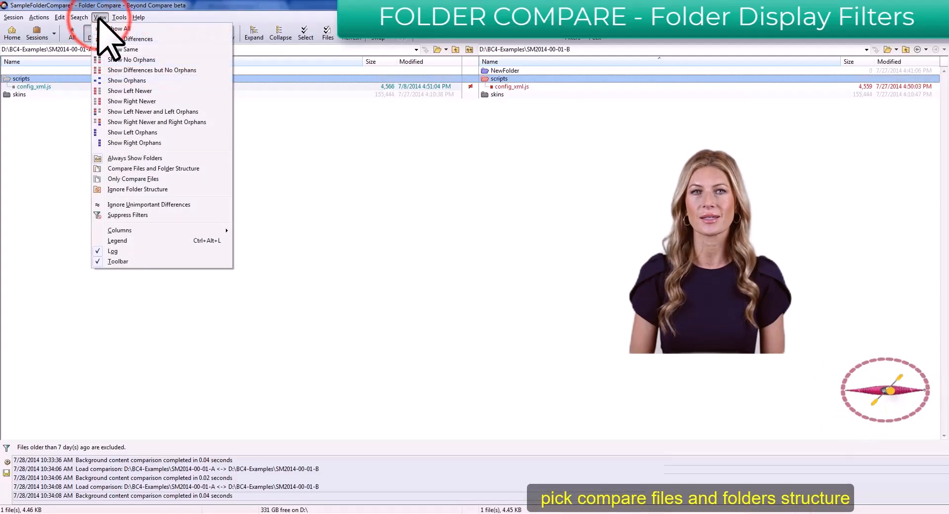
left_click(133, 168)
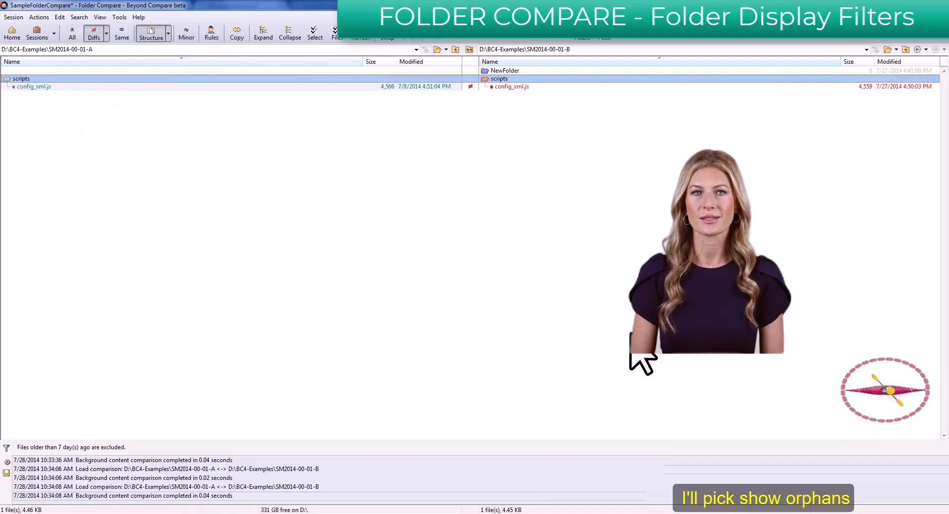
left_click(100, 17)
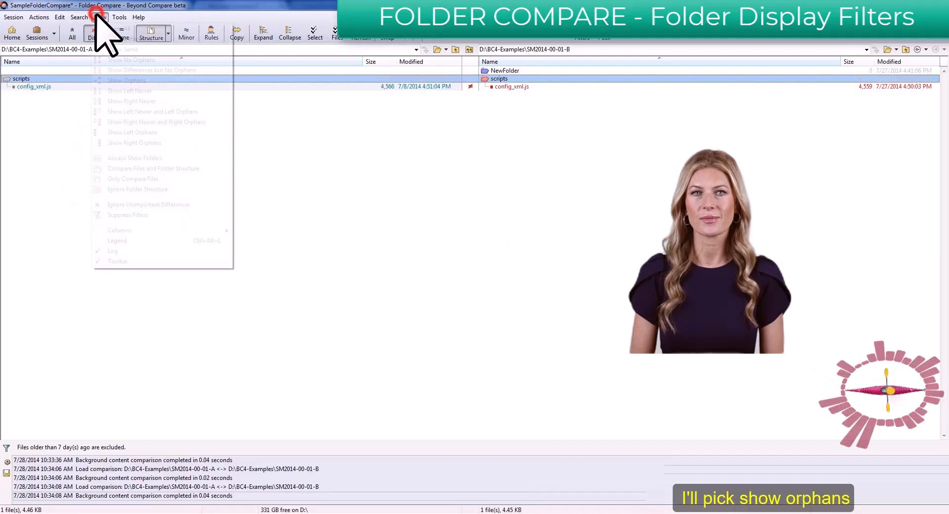
left_click(131, 81)
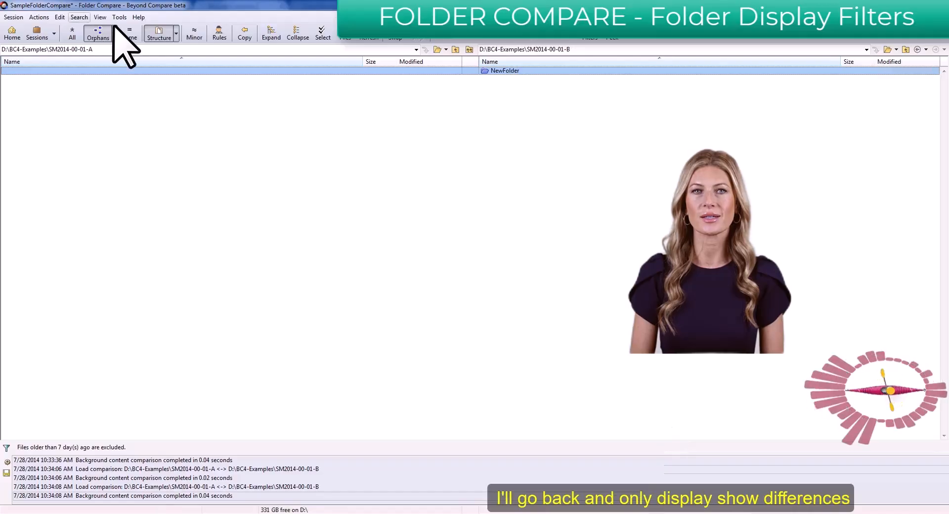
- Show differences again and set the folder display to only compare files
left_click(98, 18)
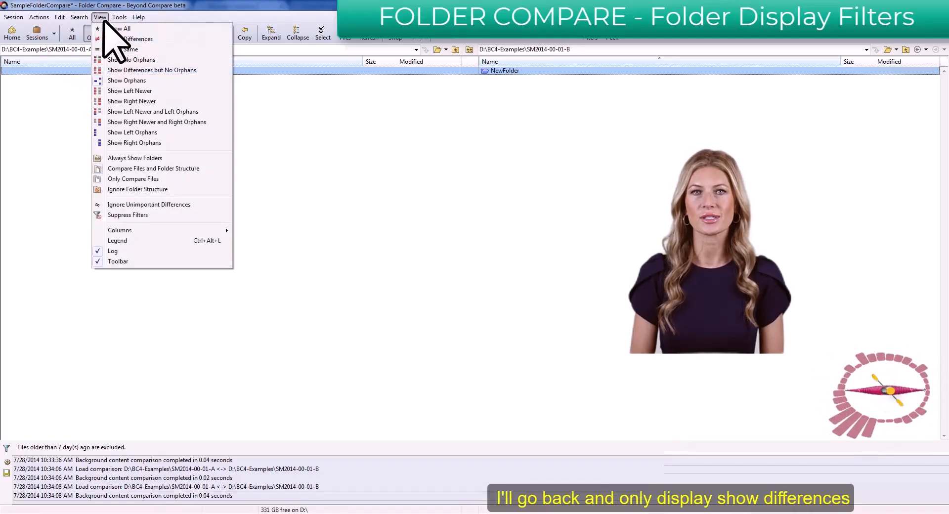
left_click(123, 39)
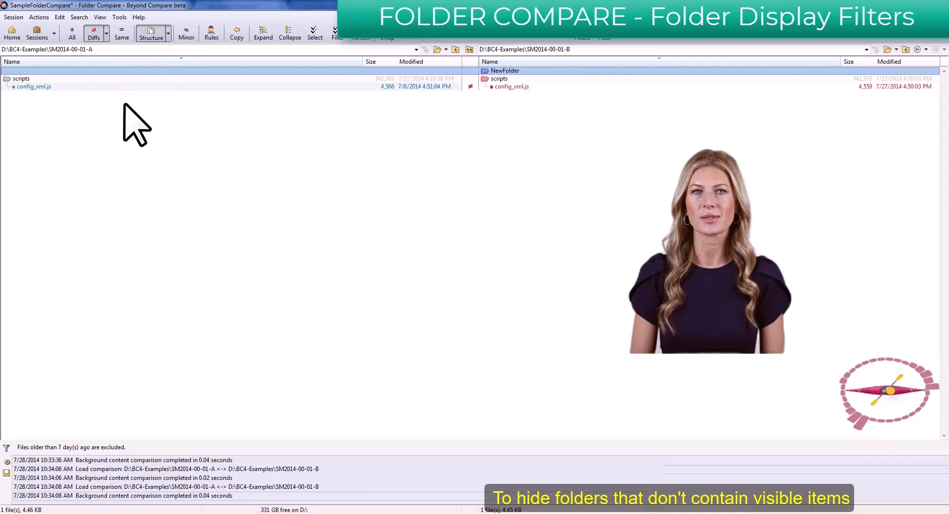
left_click(100, 17)
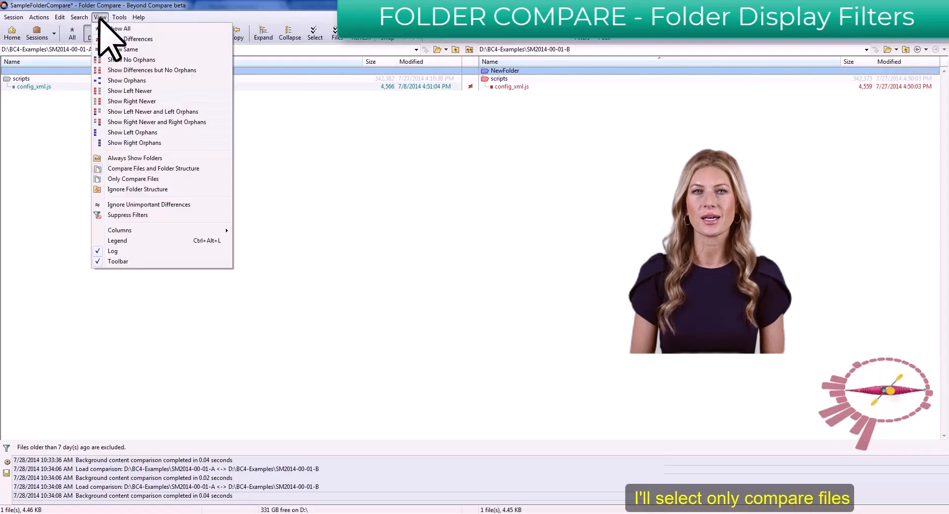
left_click(118, 189)
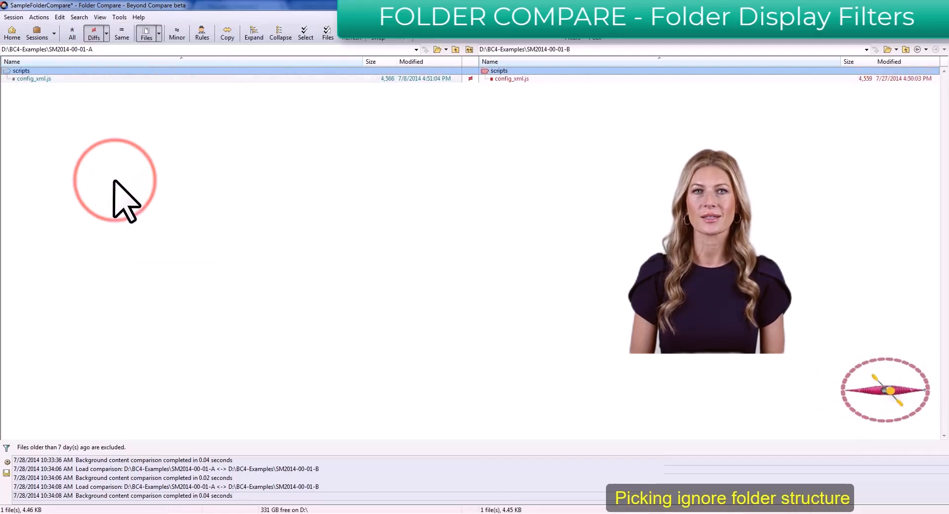
- Ignore the folder structure in the comparison, and return to comparing files and folder structure
left_click(101, 15)
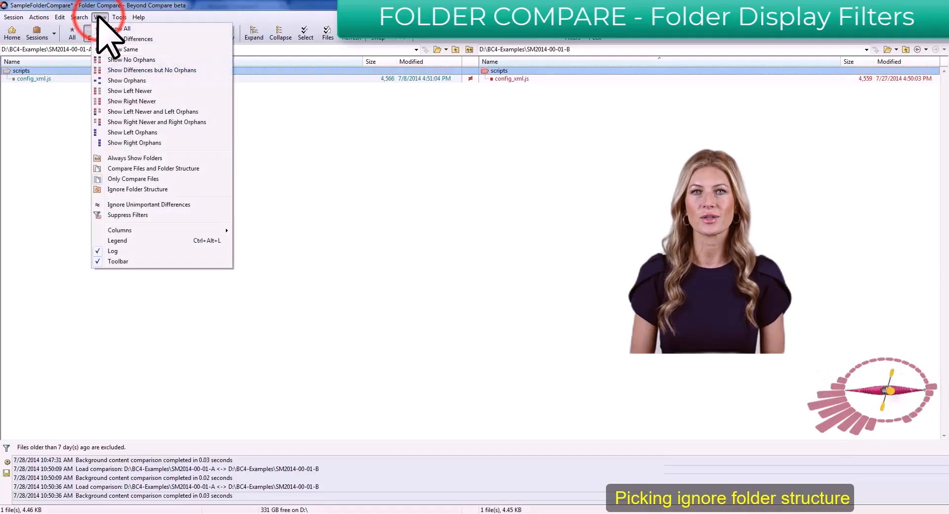
left_click(142, 189)
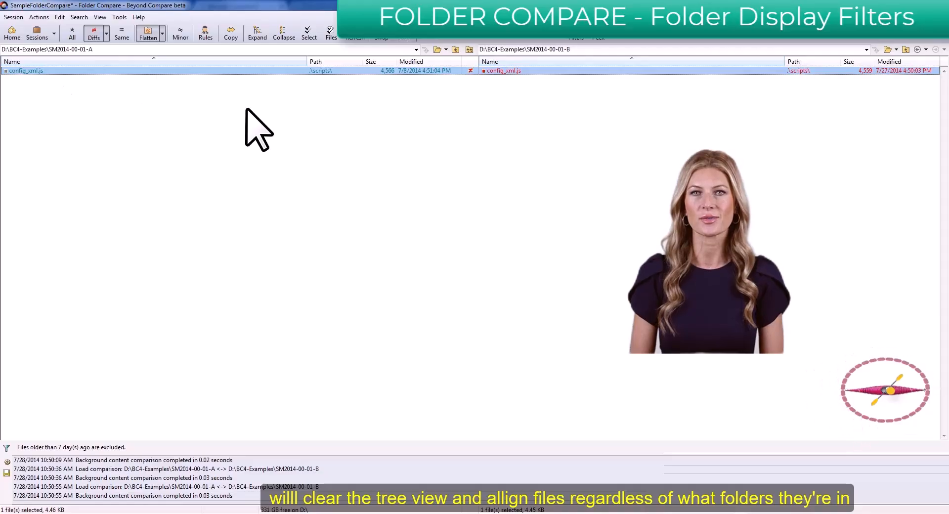
left_click(100, 17)
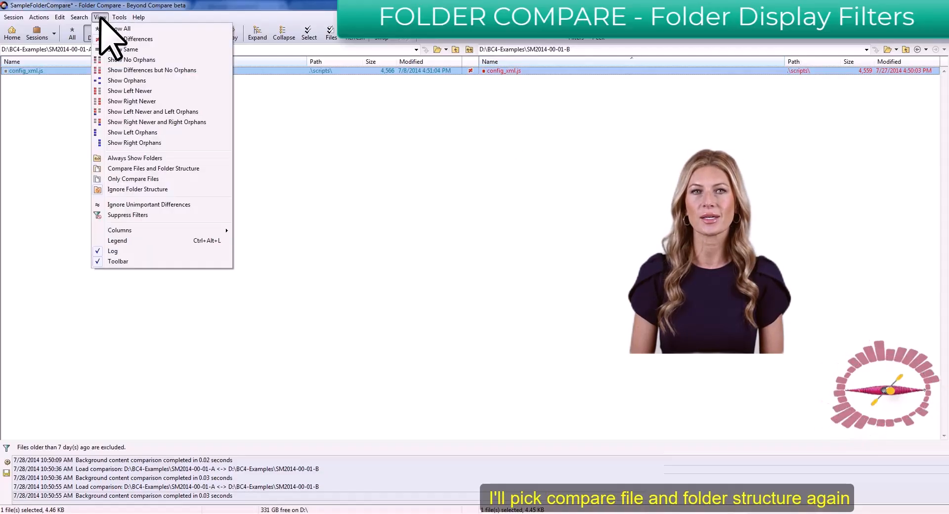
left_click(157, 169)
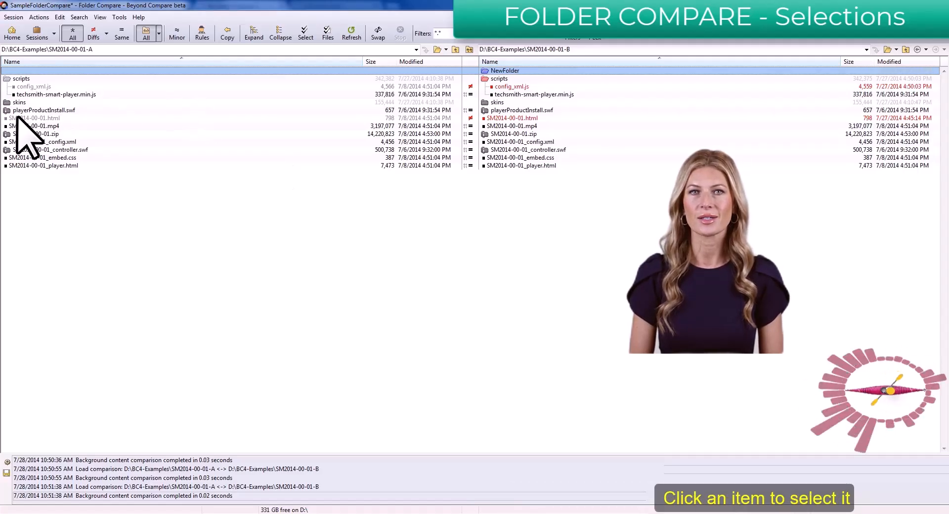
- Select SM2014-00-01.html through SM2014-00-01_config.xml in the A folder, and add SM2014-00-01_embed.css and SM2014-00-01_controller.swf to the selection
left_click_drag(31, 118, 33, 142)
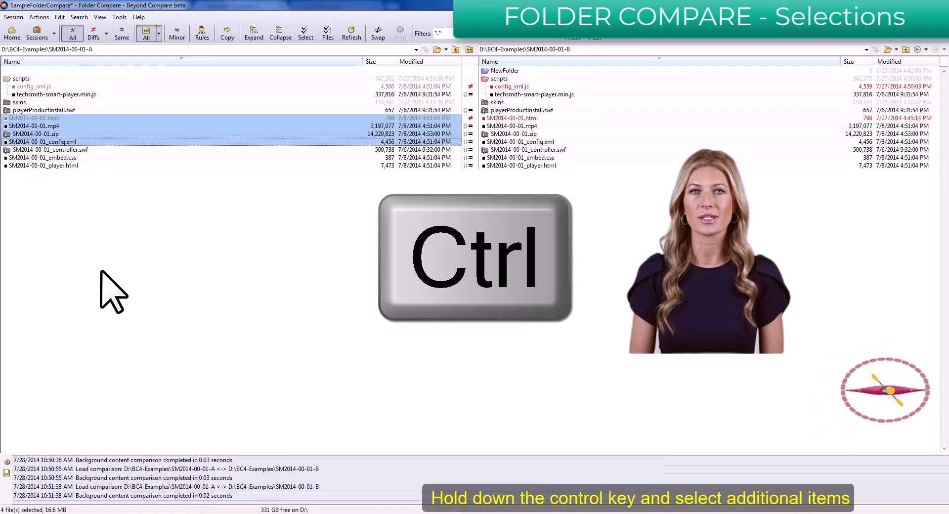
left_click(48, 157, "ctrl")
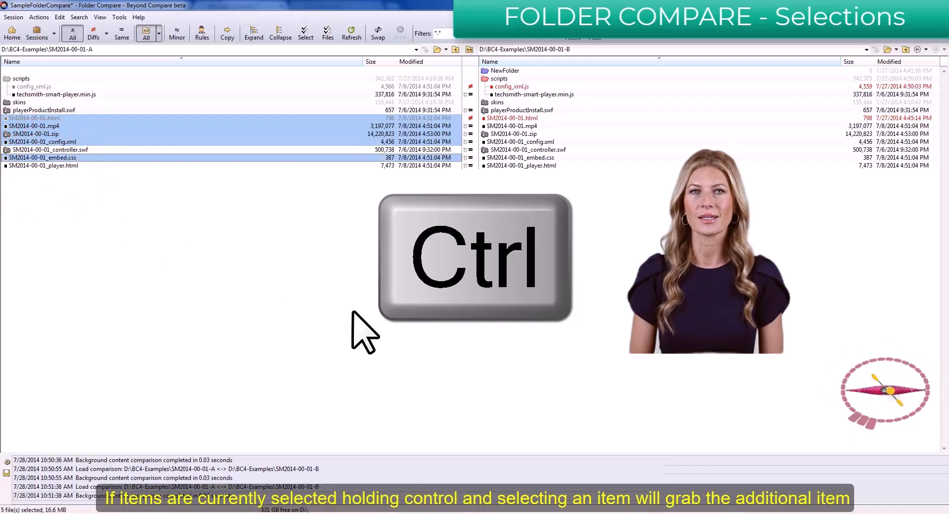
left_click(60, 149, "ctrl")
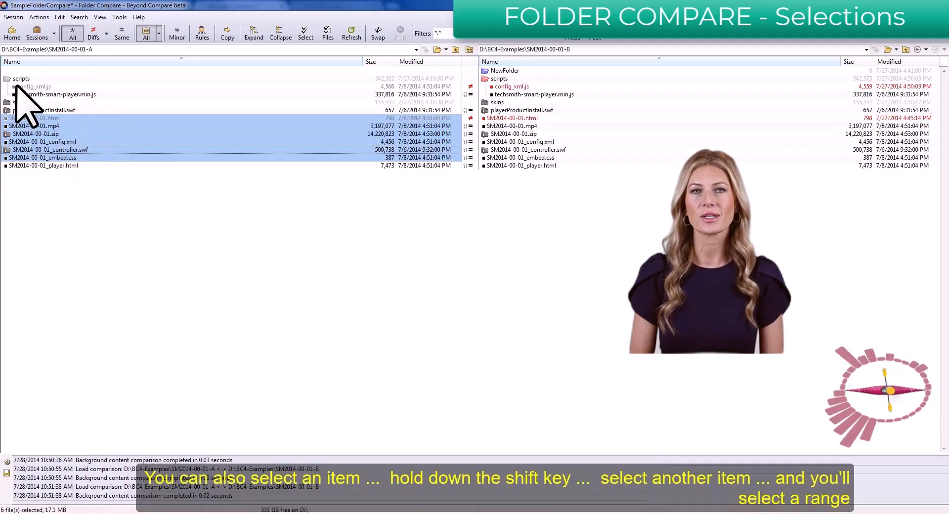
- Select the range from config_xml.js to SM2014-00-01_controller.swf in the A folder, and switch the selection to SM2014-00-01_player.html on both sides
left_click(27, 87)
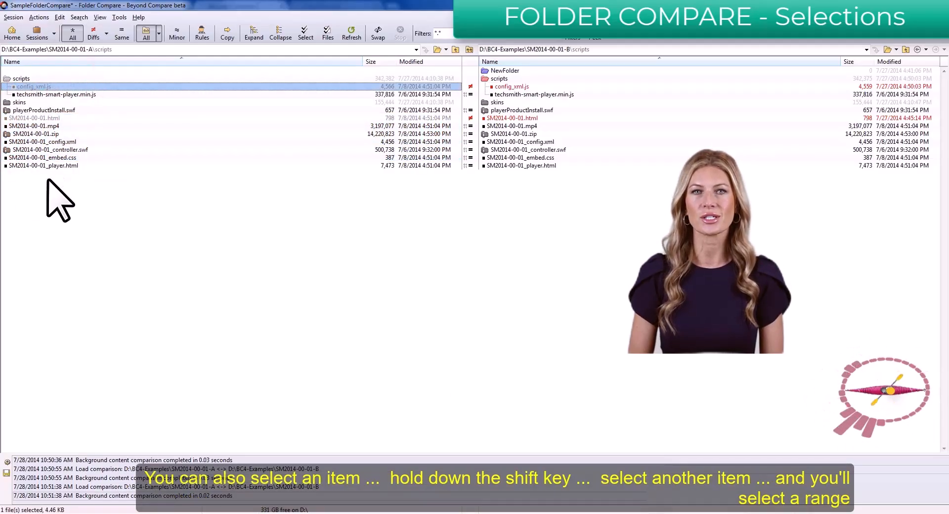
left_click(46, 165, "shift")
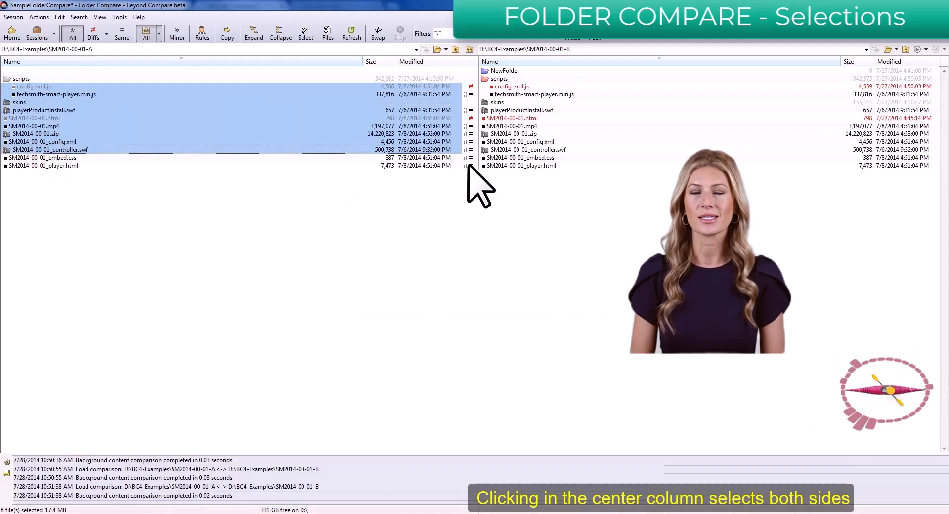
left_click(470, 165)
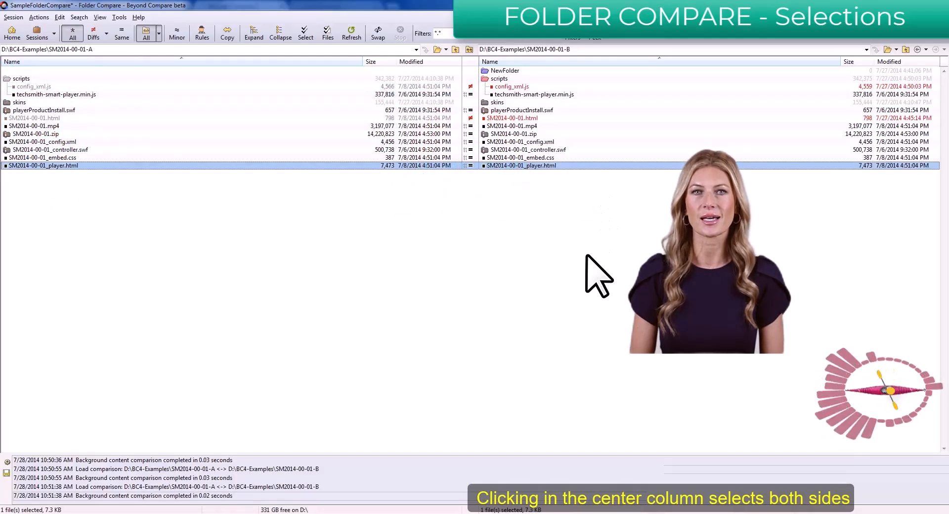
- Select all files on both sides, and shift the selection to the A side only, both sides, the B side only and back
left_click(325, 34)
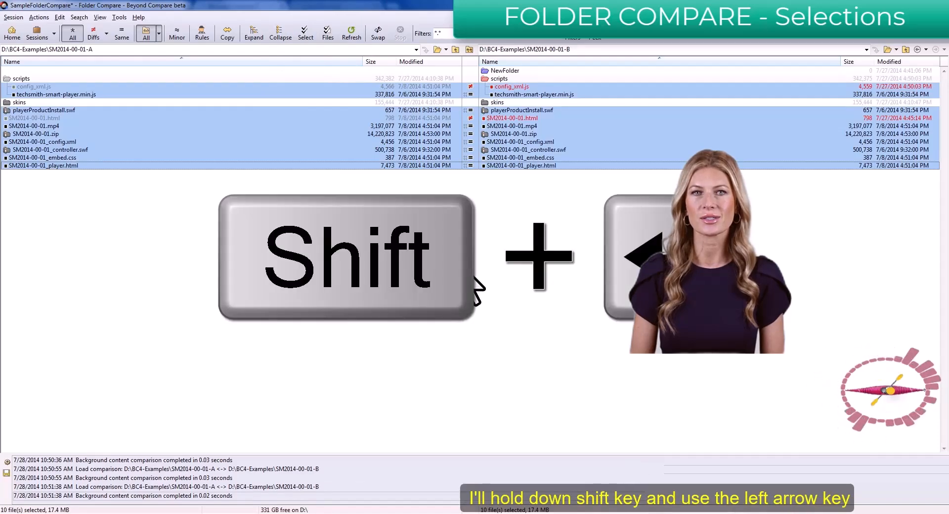
key("shift+Left")
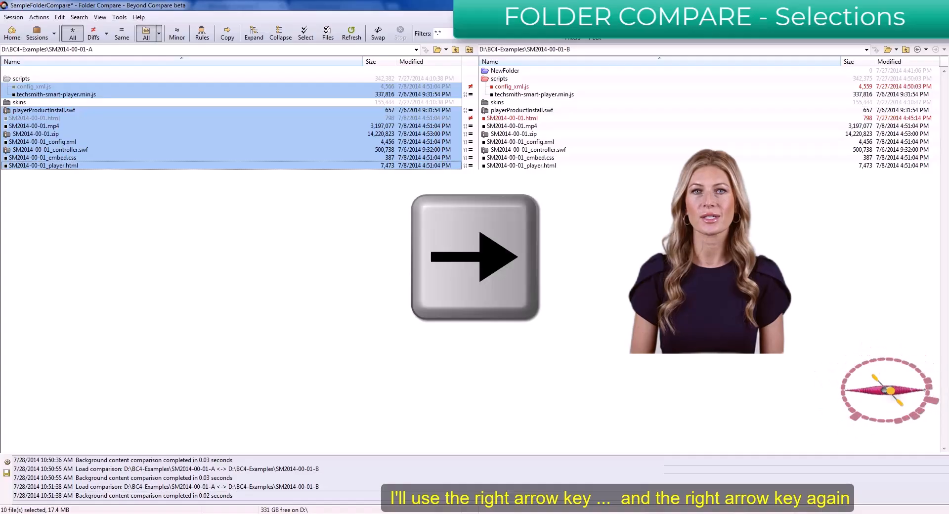
key("Right")
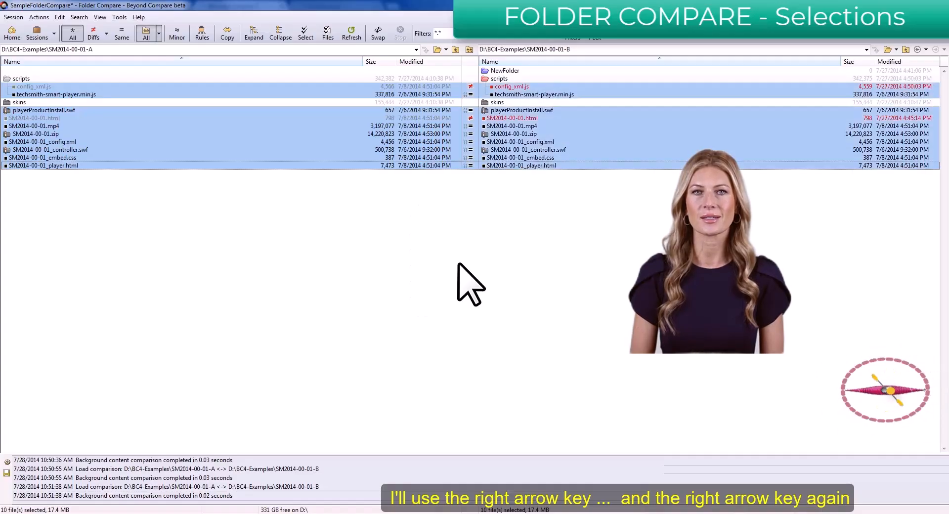
key("Right")
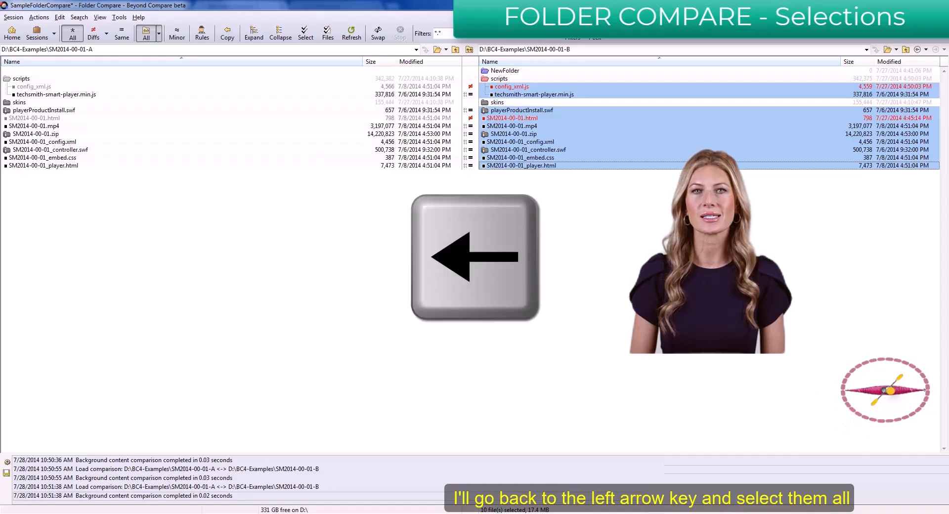
key("Left")
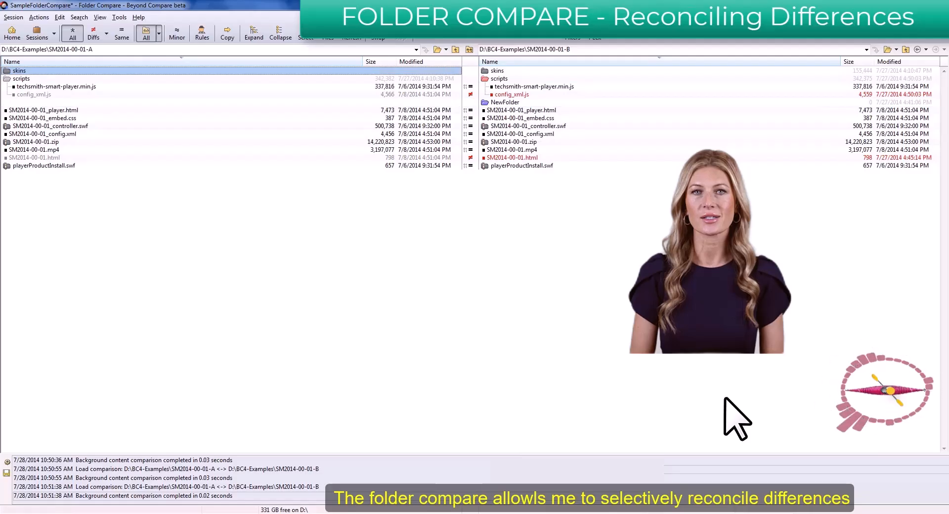
- Copy config_xml.js in the scripts folder from the B side to the A side
right_click(519, 94)
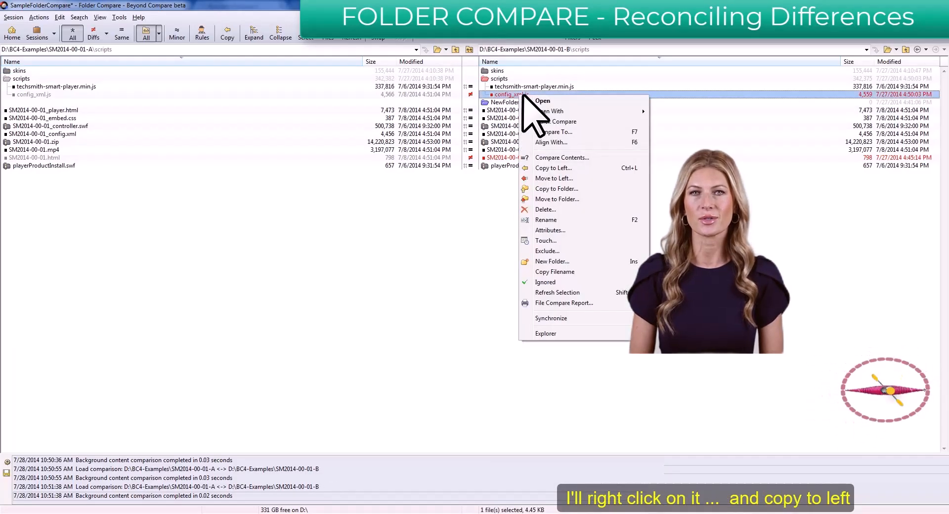
left_click(554, 169)
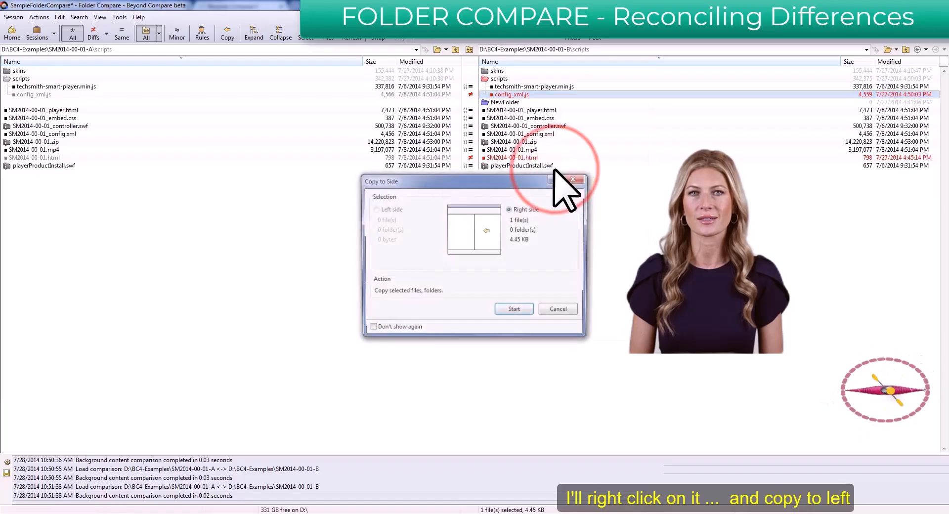
left_click(526, 311)
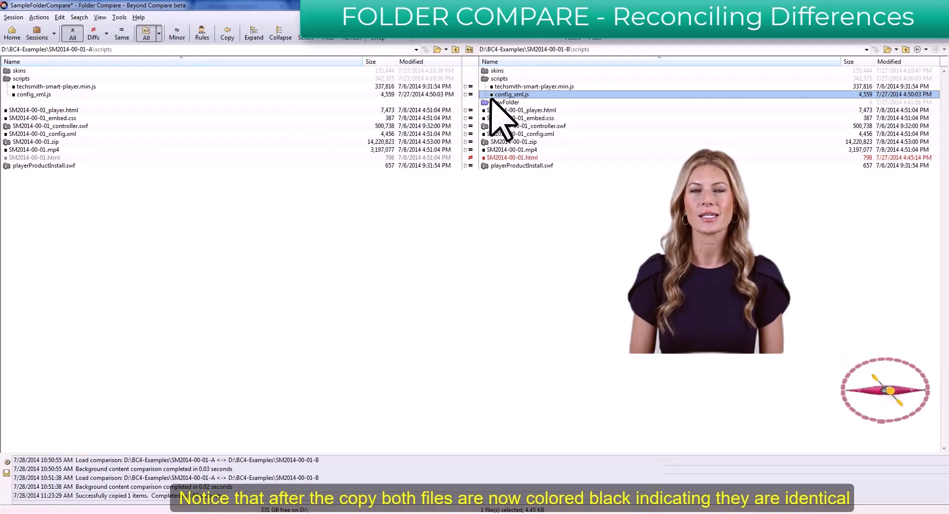
- Delete the orphan folder NewFolder from the B side
key("Home")
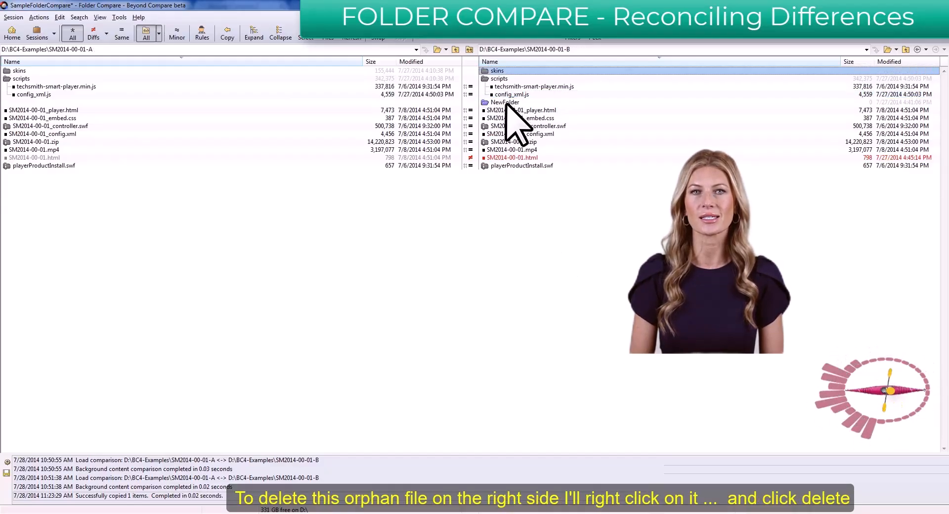
right_click(509, 103)
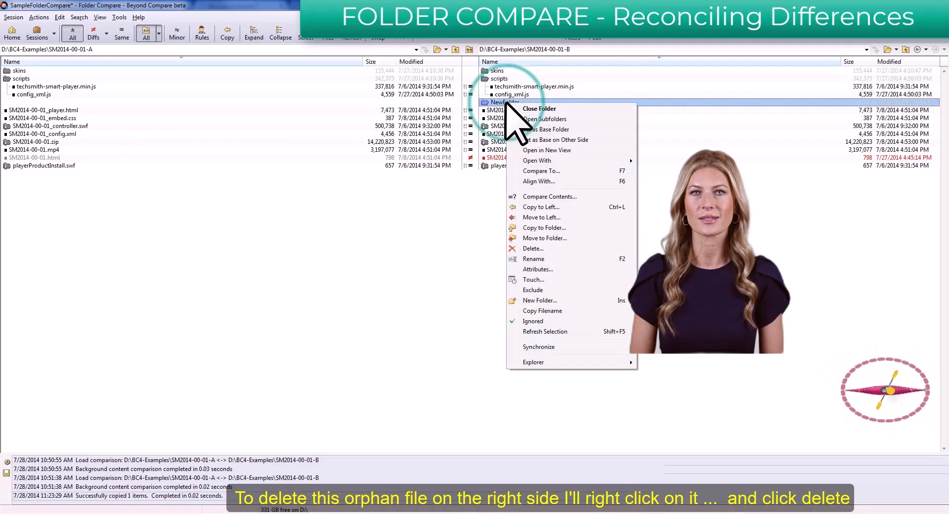
left_click(533, 248)
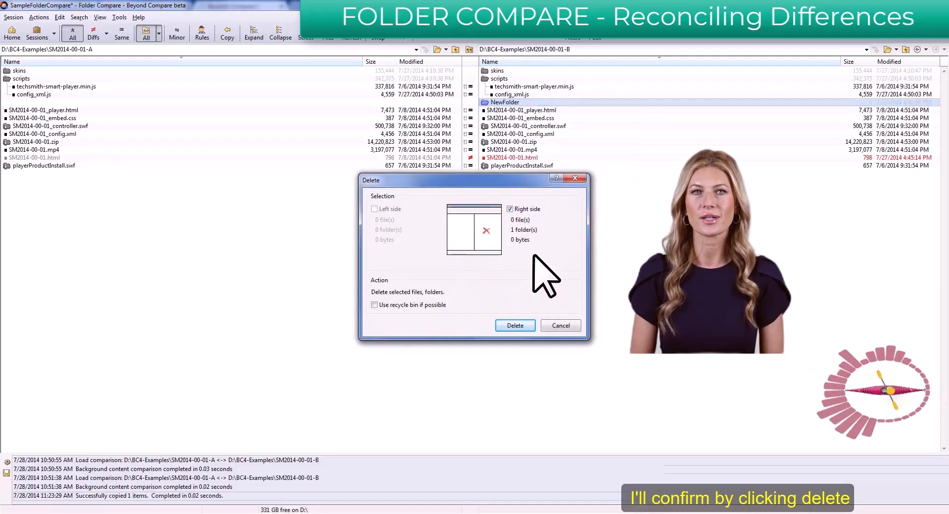
left_click(518, 324)
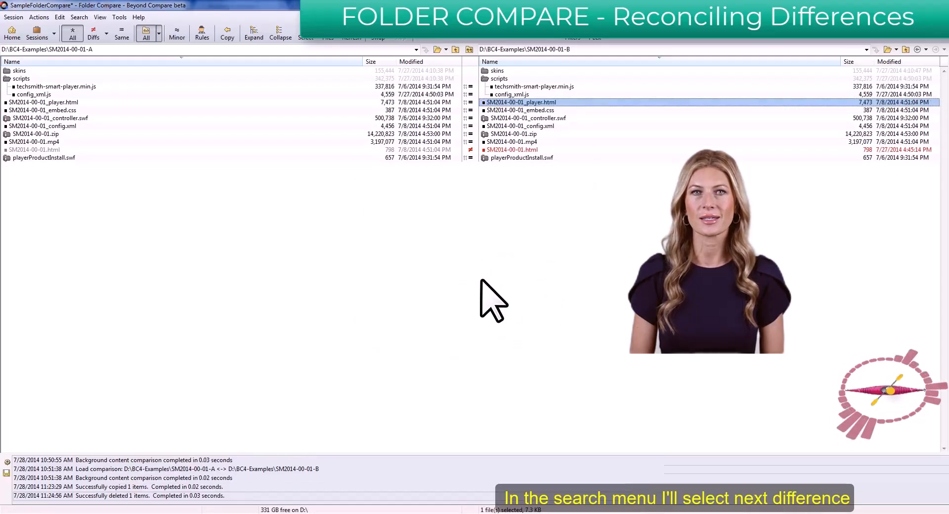
- Go to the next difference, SM2014-00-01.html, and turn its ignored status on and off again
left_click(79, 18)
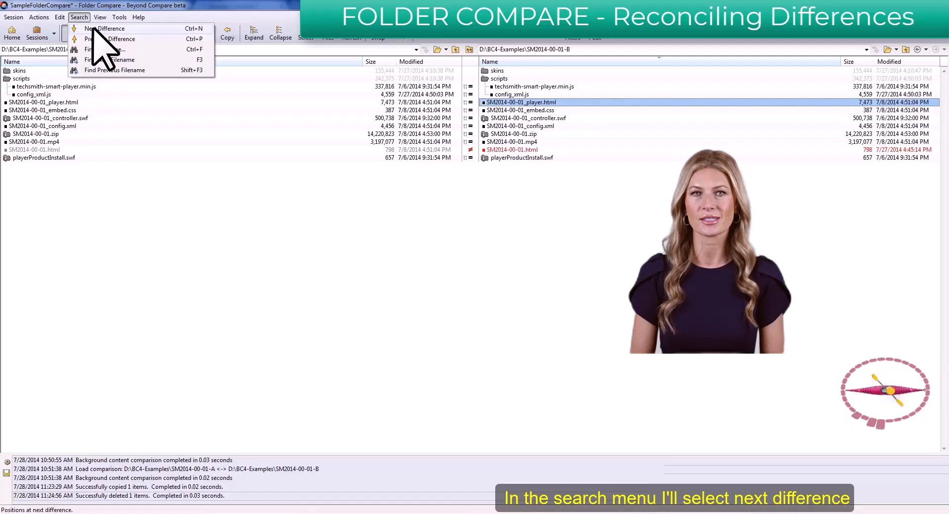
left_click(94, 28)
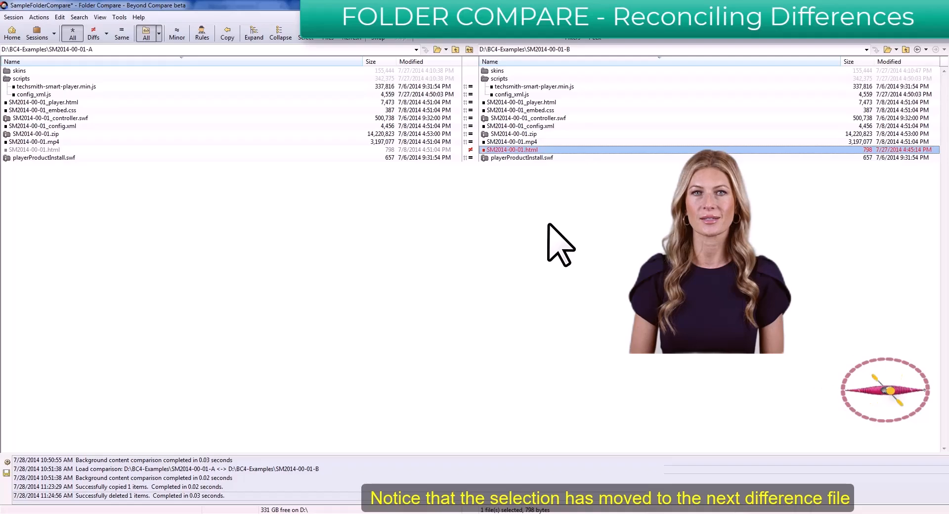
right_click(487, 150)
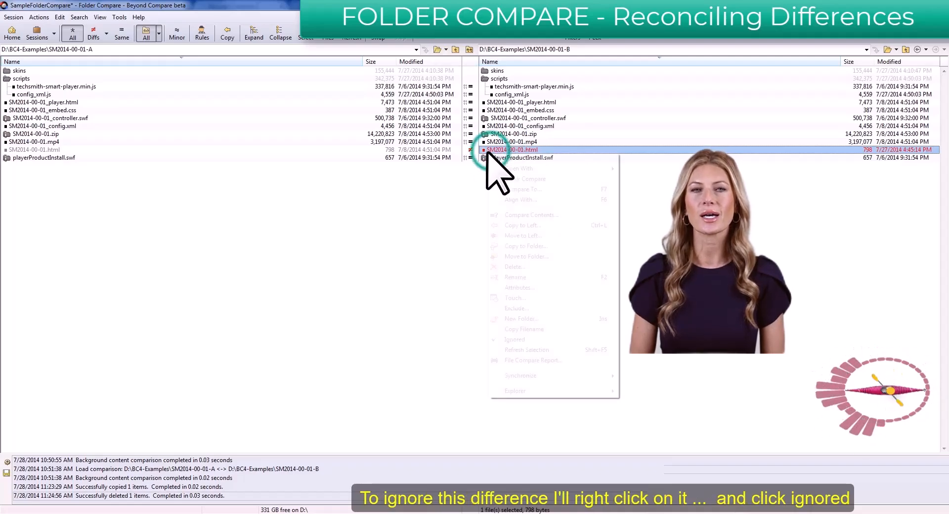
left_click(518, 340)
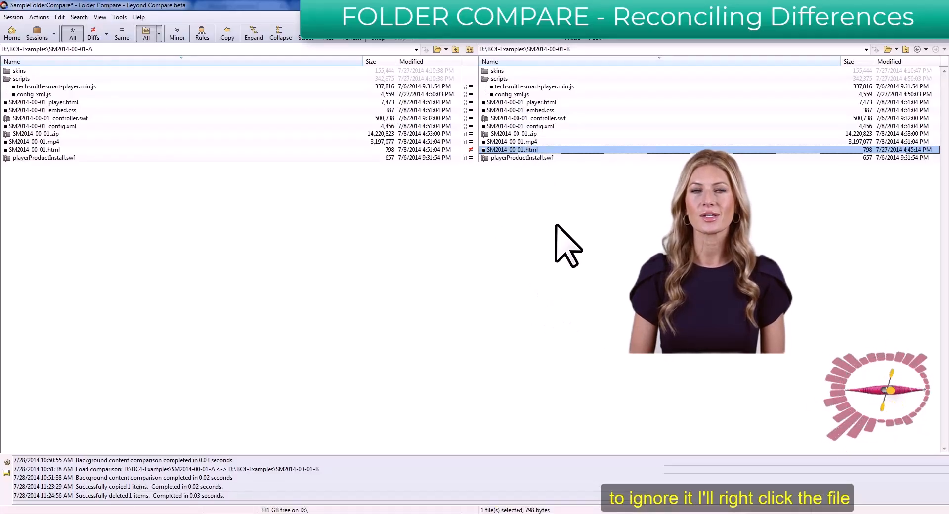
right_click(499, 150)
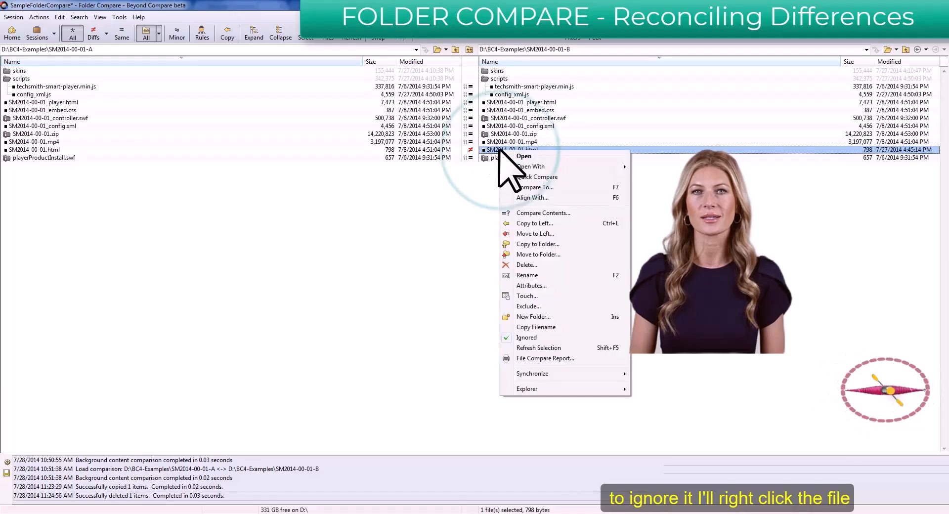
left_click(524, 337)
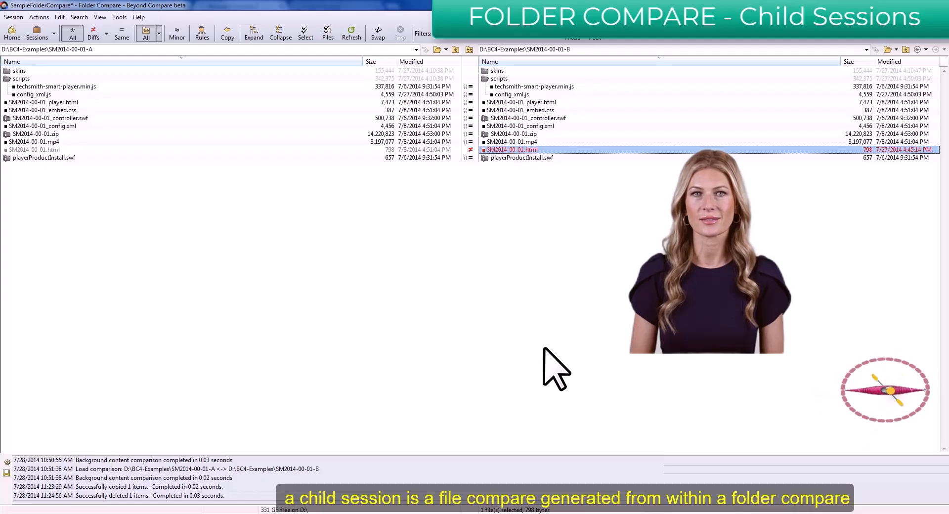
- Open a text comparison of SM2014-00-01.html as a child session, and switch to the folder comparison and back
double_click(468, 150)
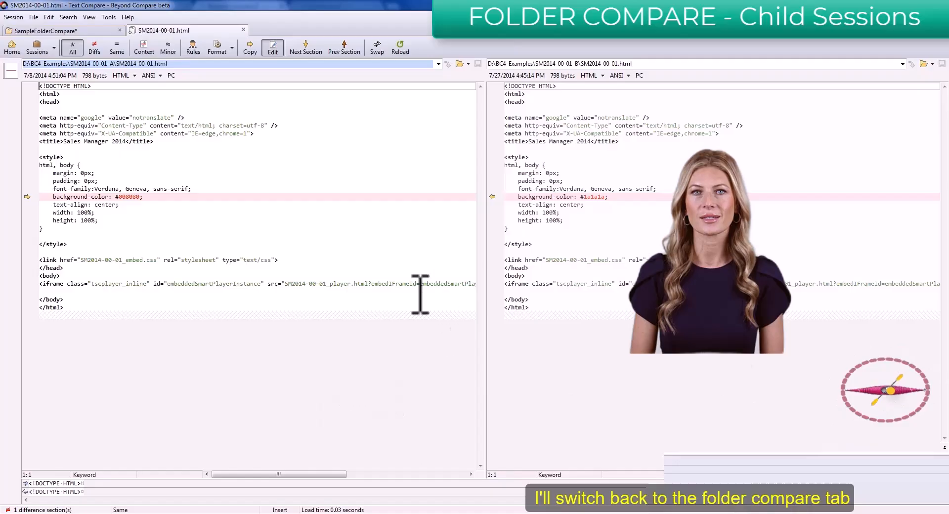
left_click(59, 30)
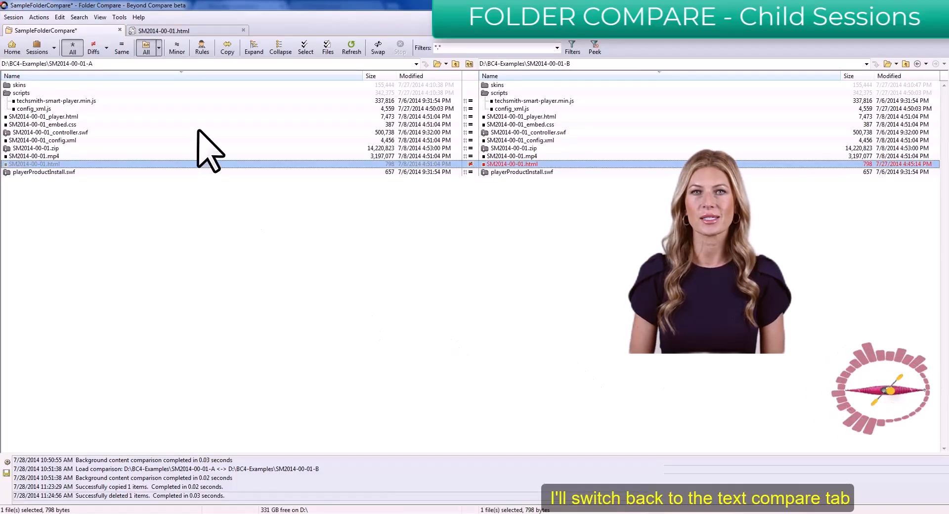
left_click(190, 33)
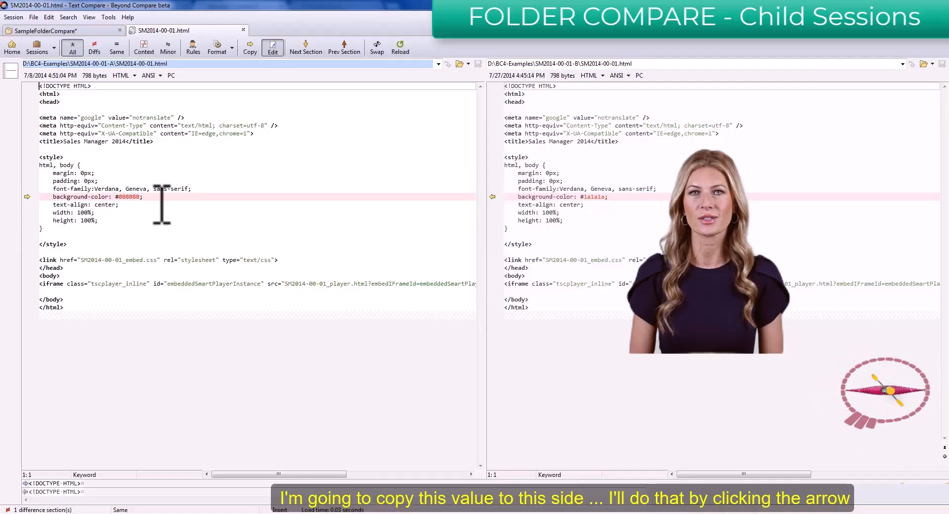
- Copy the background-color #008080 line from the A file to the B file, and close the text comparison, saving the changes
left_click(27, 196)
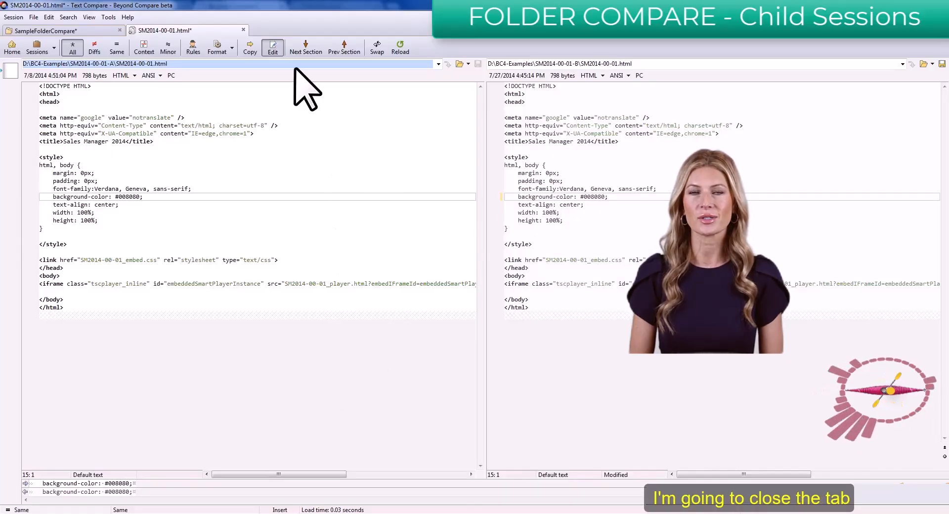
left_click(242, 28)
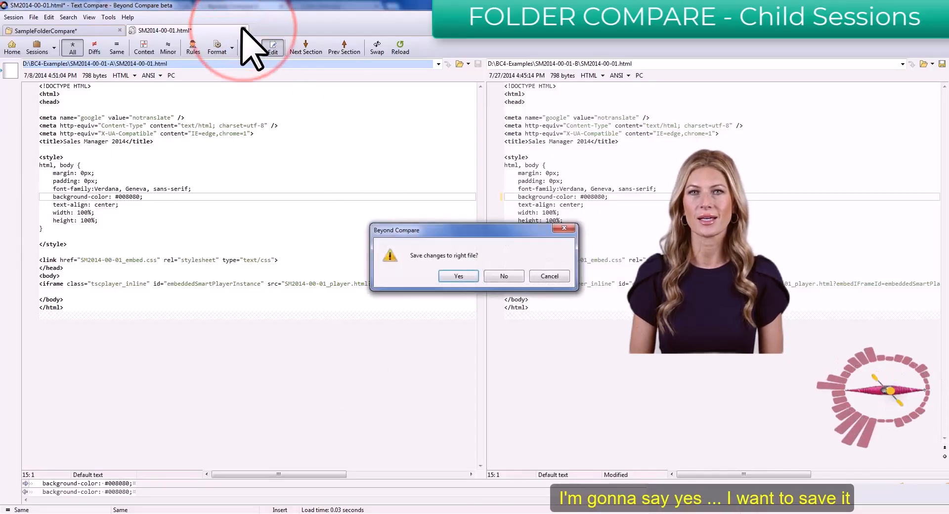
left_click(460, 276)
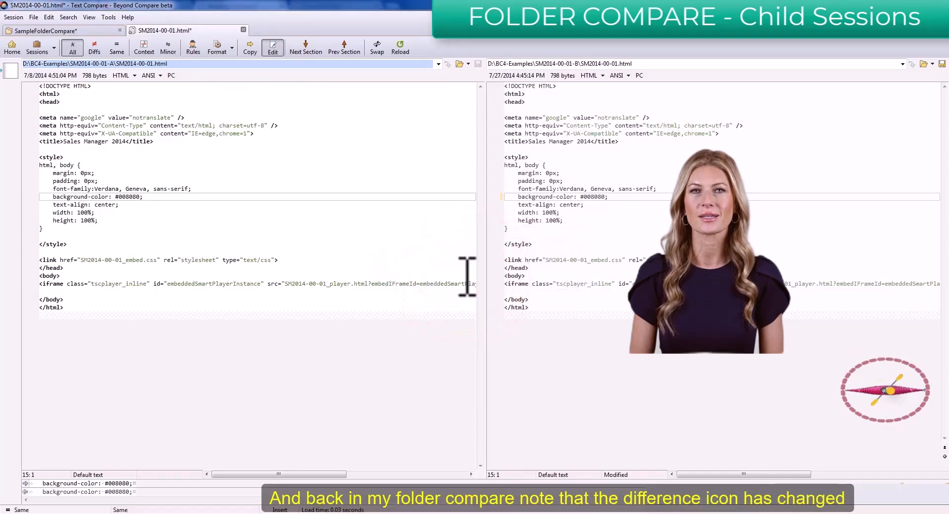